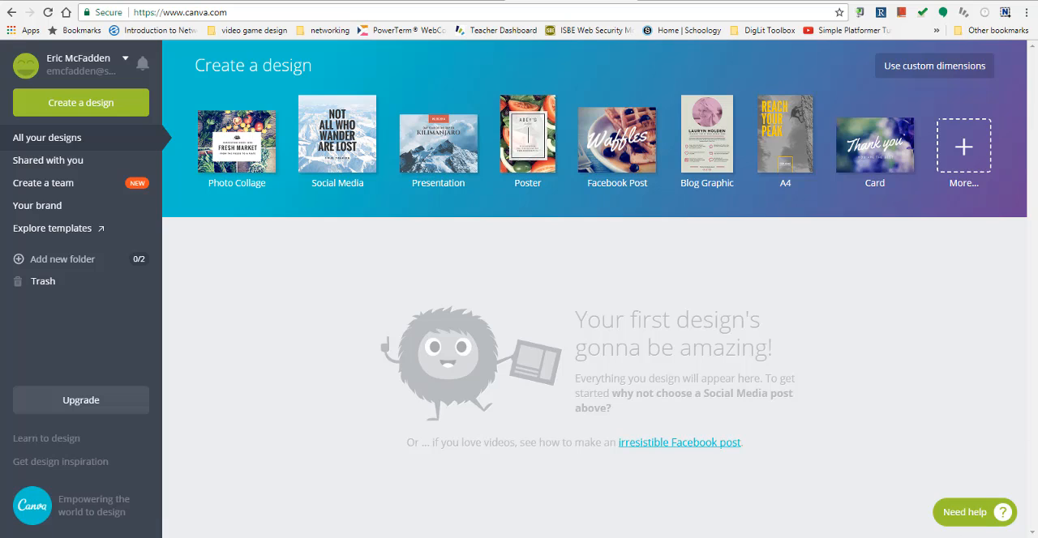
- Create a new poster design and apply the free plain charcoal-black textured background to its page
left_click(521, 141)
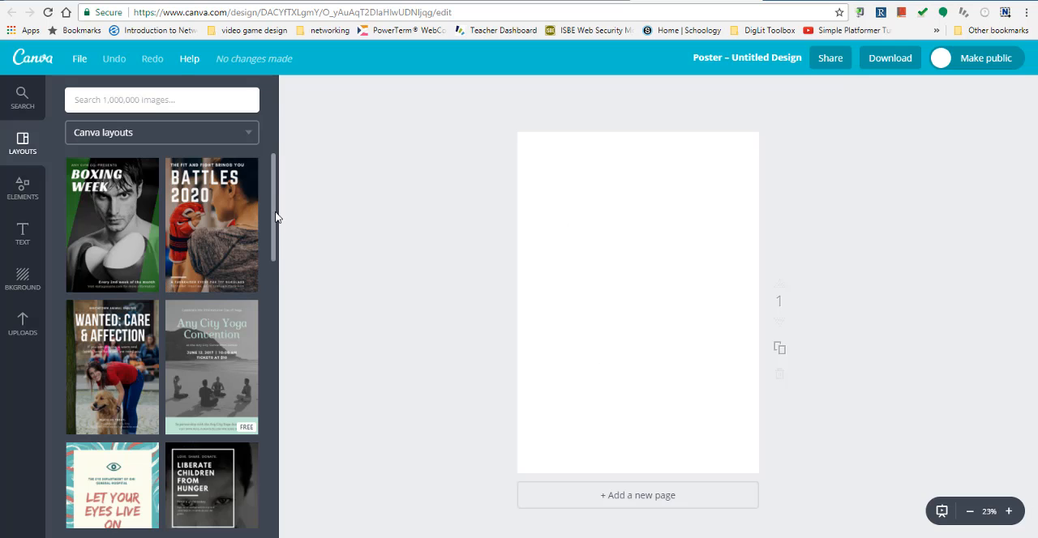
left_click_drag(274, 261, 299, 232)
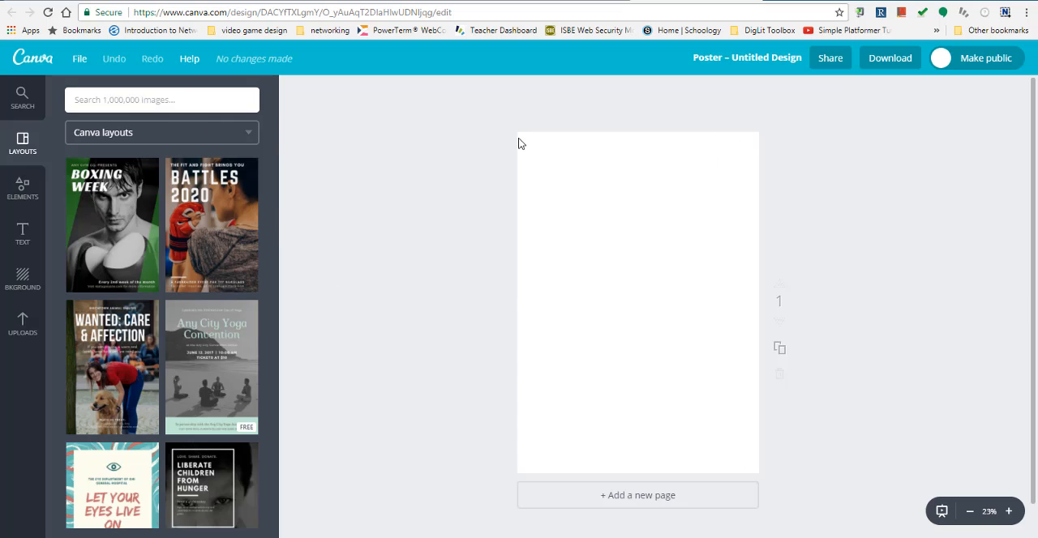
left_click(22, 280)
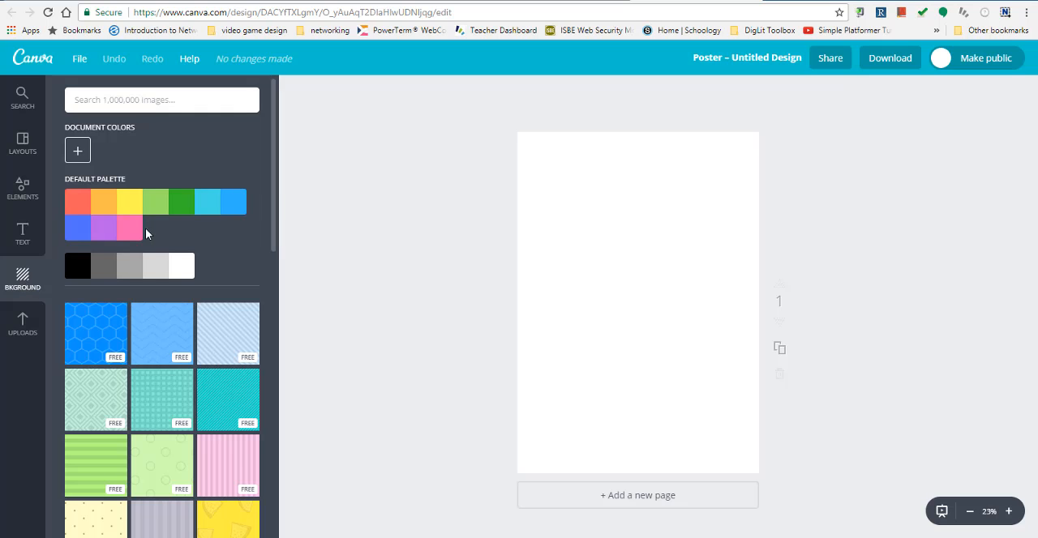
scroll(205, 247, "down", 2)
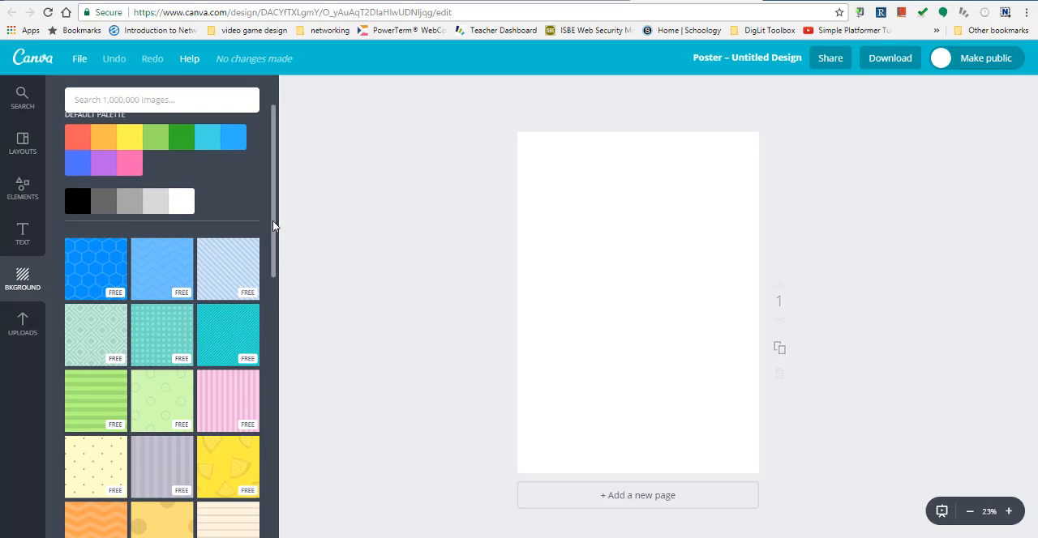
left_click_drag(272, 223, 278, 382)
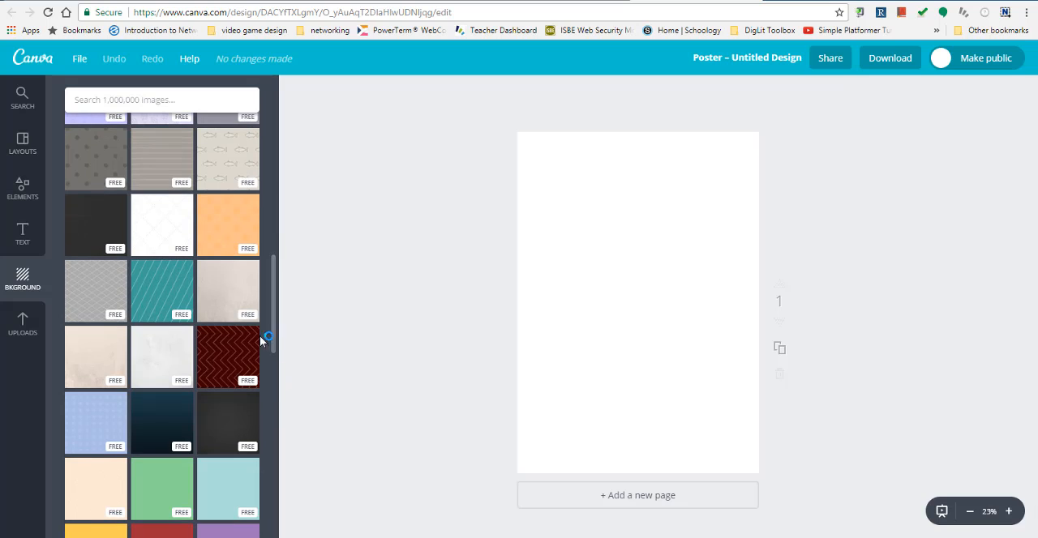
left_click(111, 233)
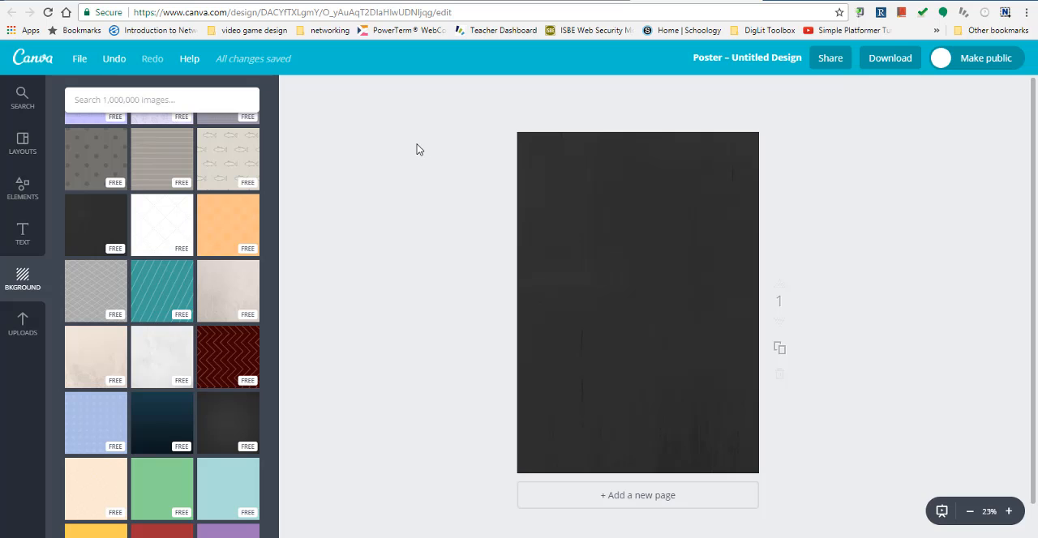
- Add the "Quality Goods ACORN Mfg. Co." text layout and place it horizontally centred near the poster's upper edge
left_click(22, 235)
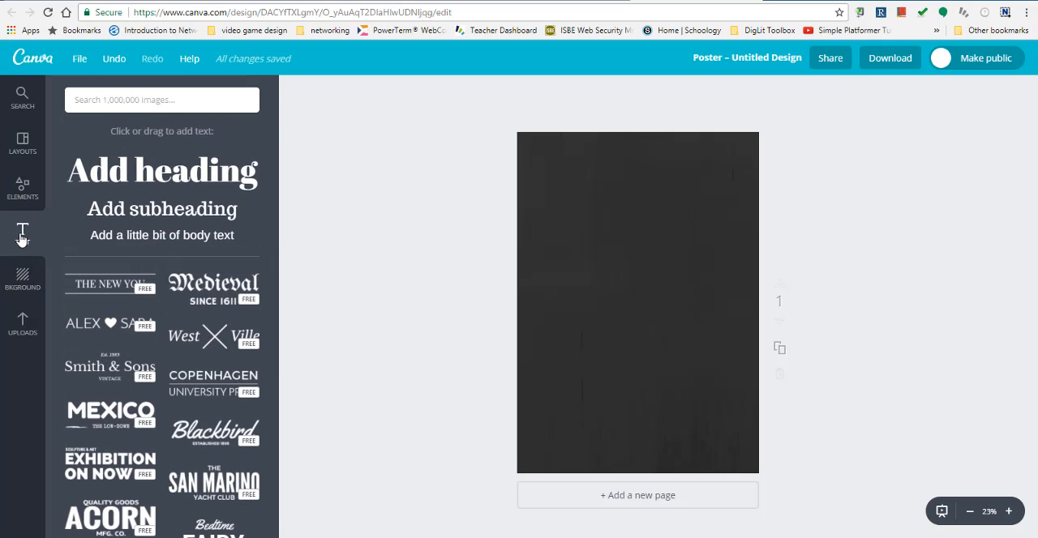
scroll(254, 292, "down", 3)
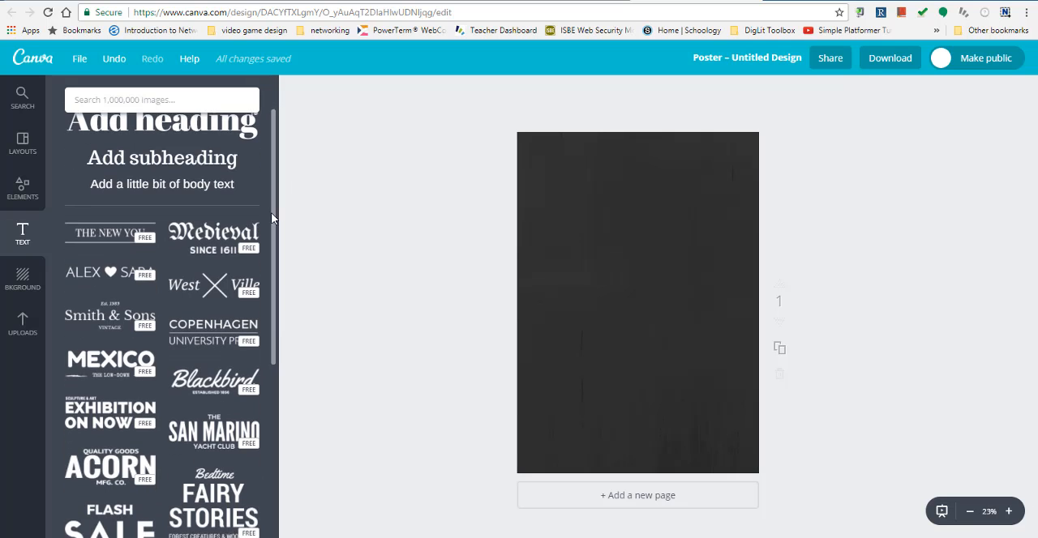
scroll(254, 292, "down", 5)
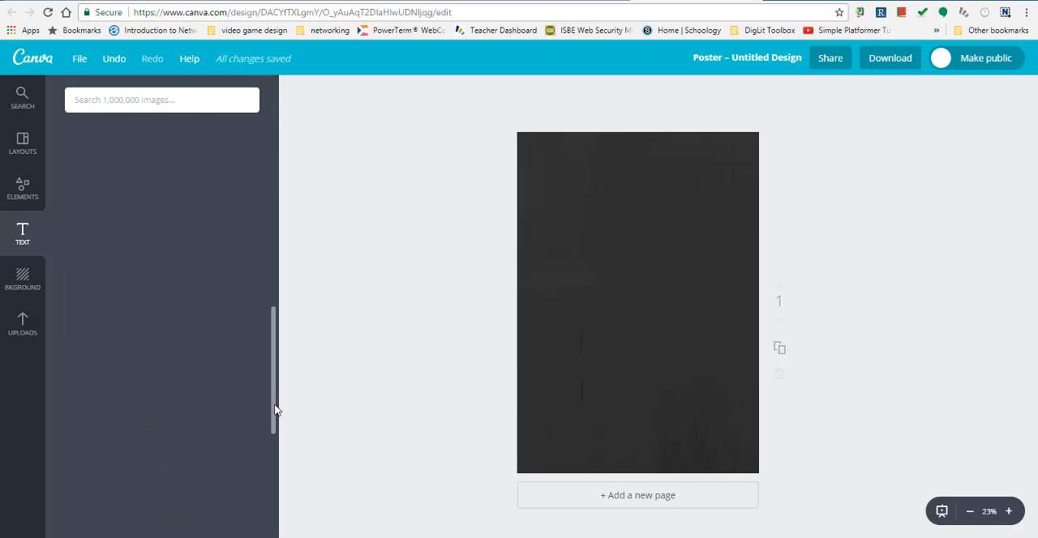
left_click_drag(276, 417, 269, 486)
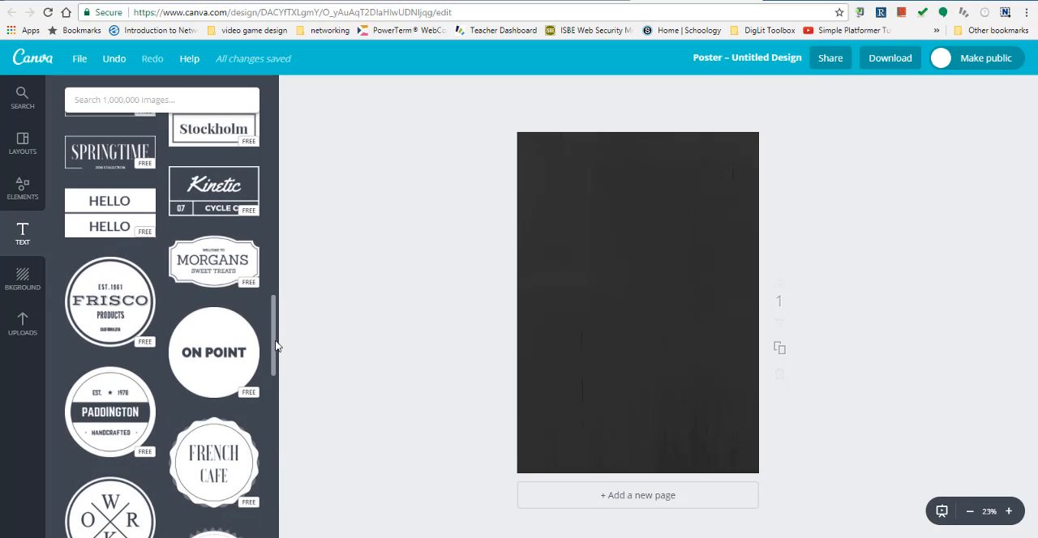
left_click_drag(275, 343, 292, 230)
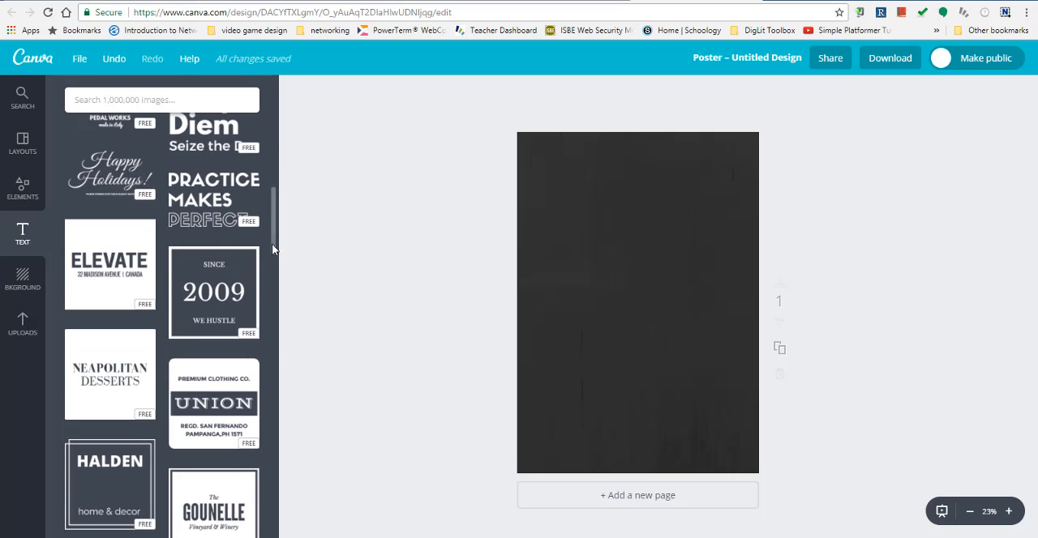
scroll(272, 249, "up", 4)
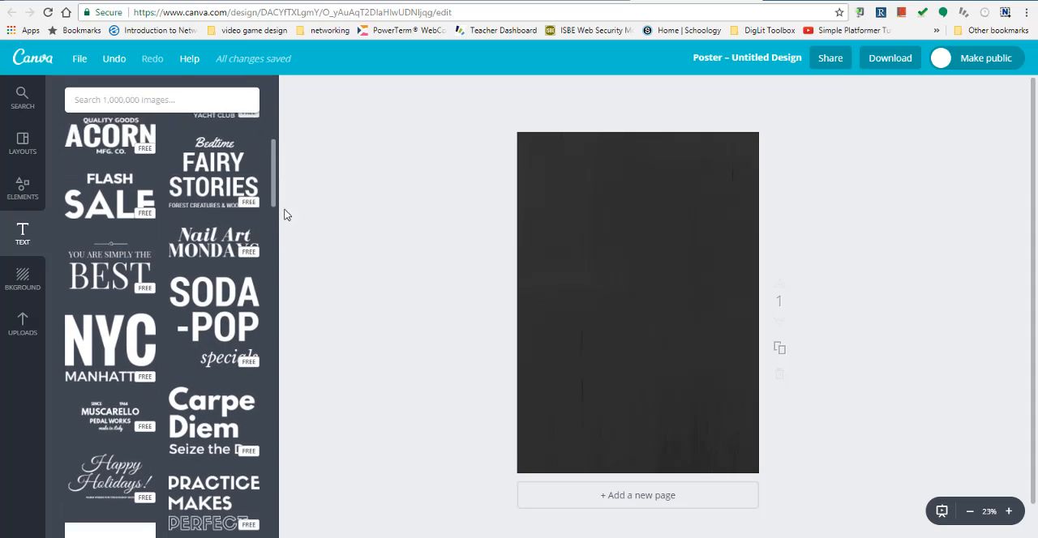
scroll(278, 197, "up", 3)
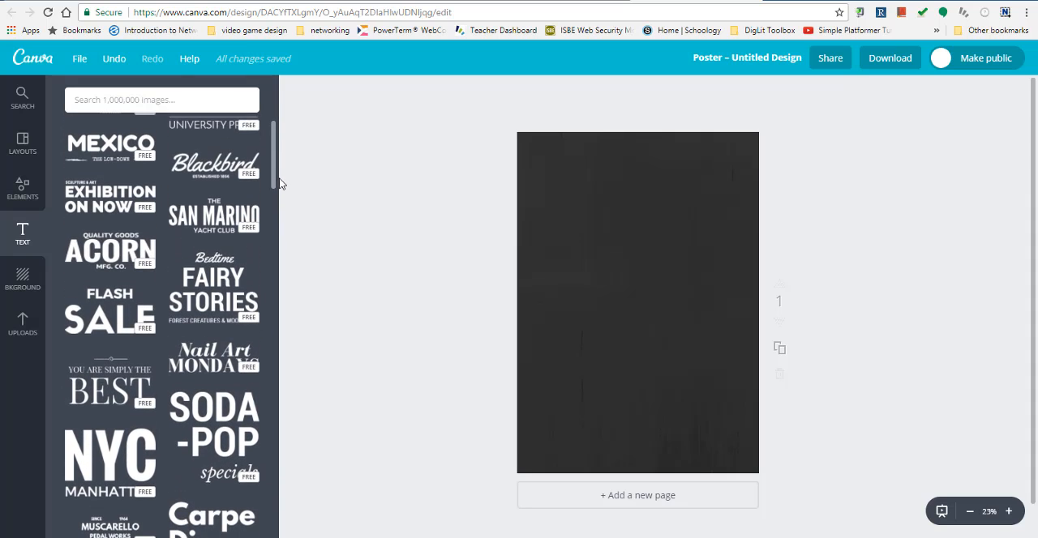
left_click(103, 255)
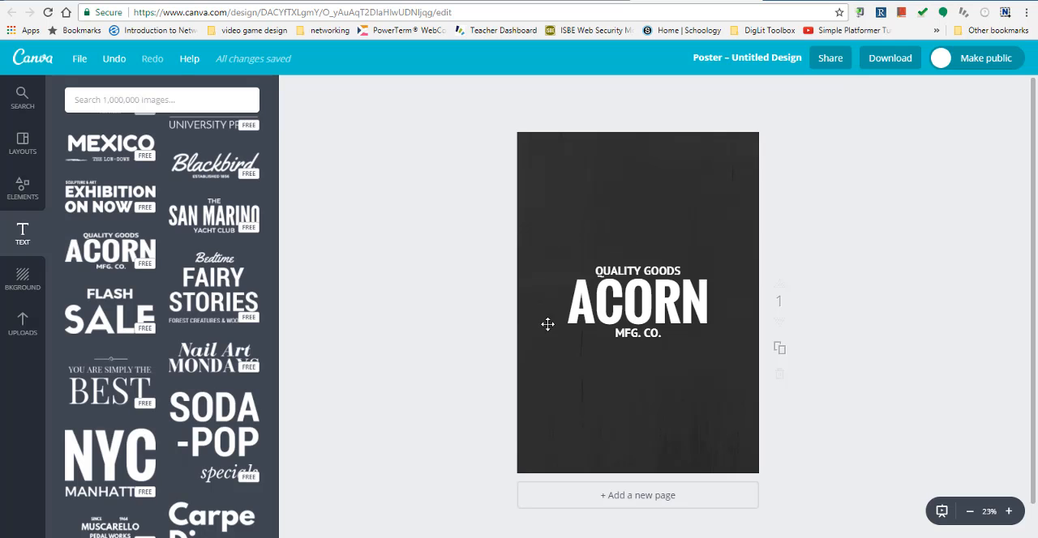
left_click_drag(647, 308, 644, 193)
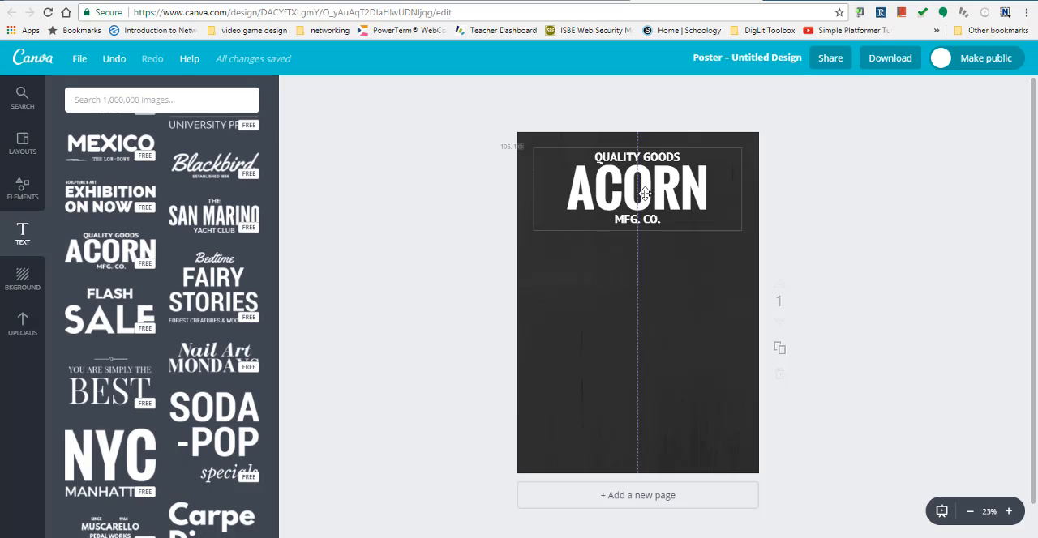
mouse_move(644, 193)
left_mouse_down()
mouse_move(642, 314)
mouse_move(645, 172)
mouse_move(645, 204)
left_mouse_up()
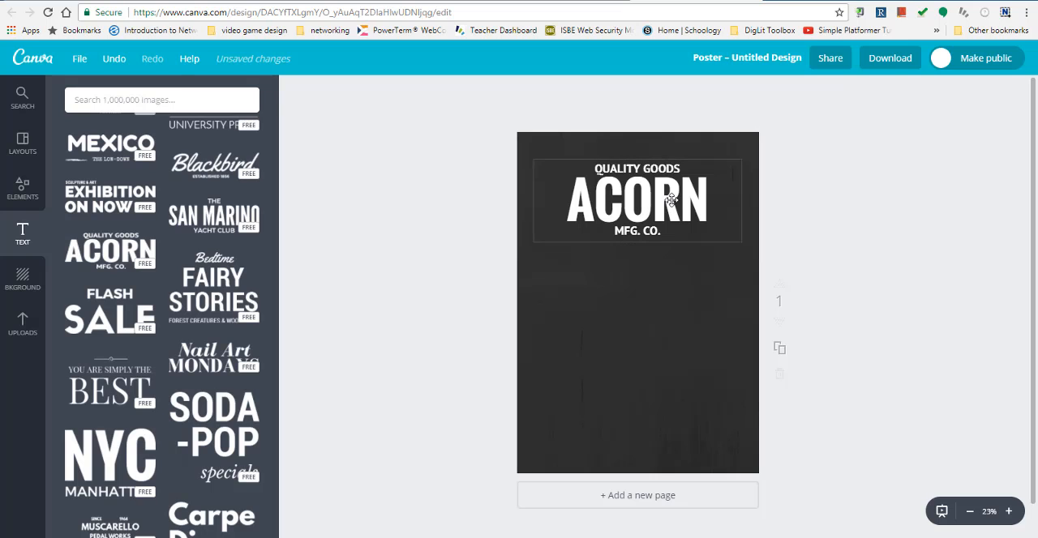
- Replace the large word "ACORN" in the text layout with "Digital Lit"
left_click(670, 197)
left_click(669, 197)
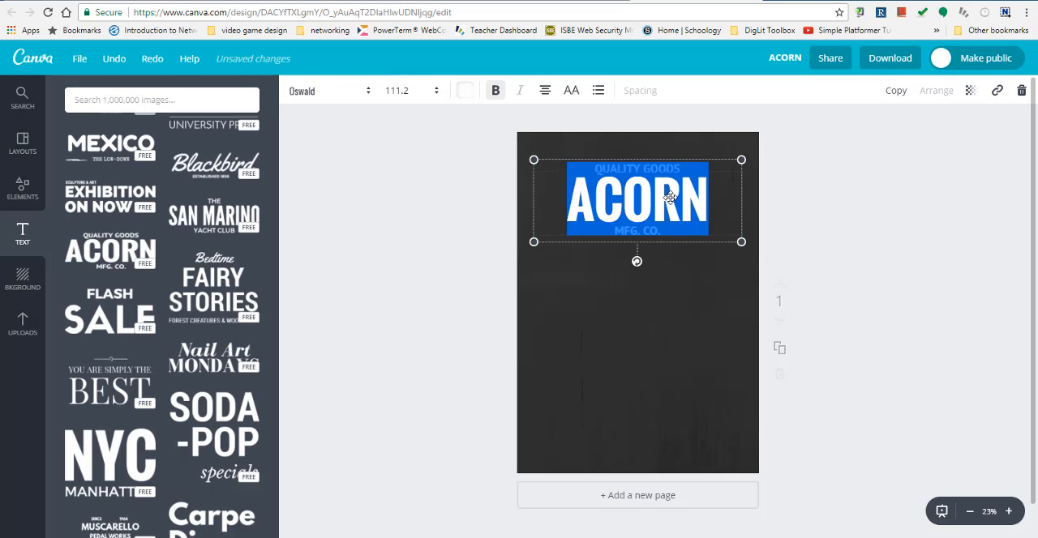
left_click(686, 169)
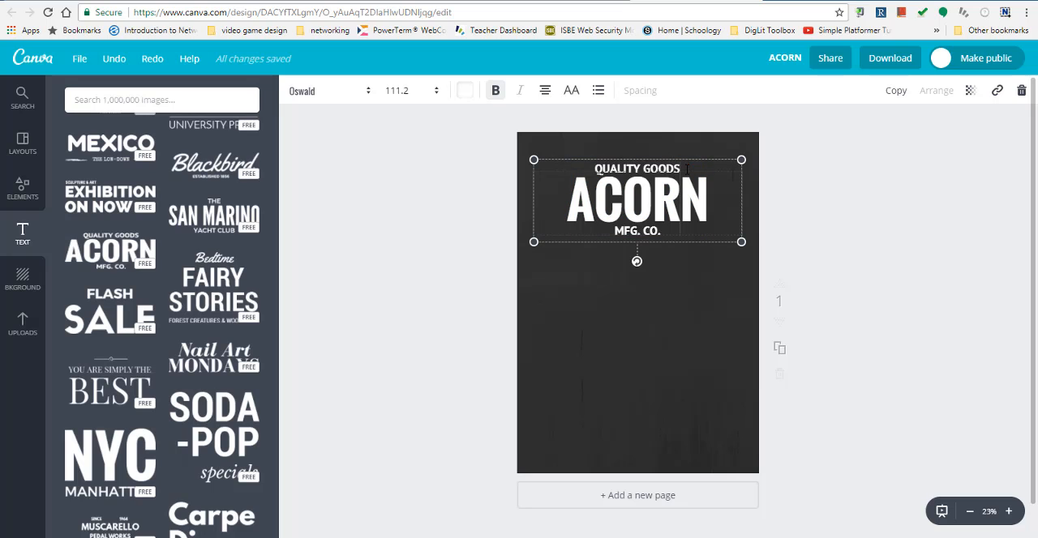
left_click(702, 198)
key("BackSpace")
key("BackSpace")
key("BackSpace")
key("BackSpace")
key("BackSpace")
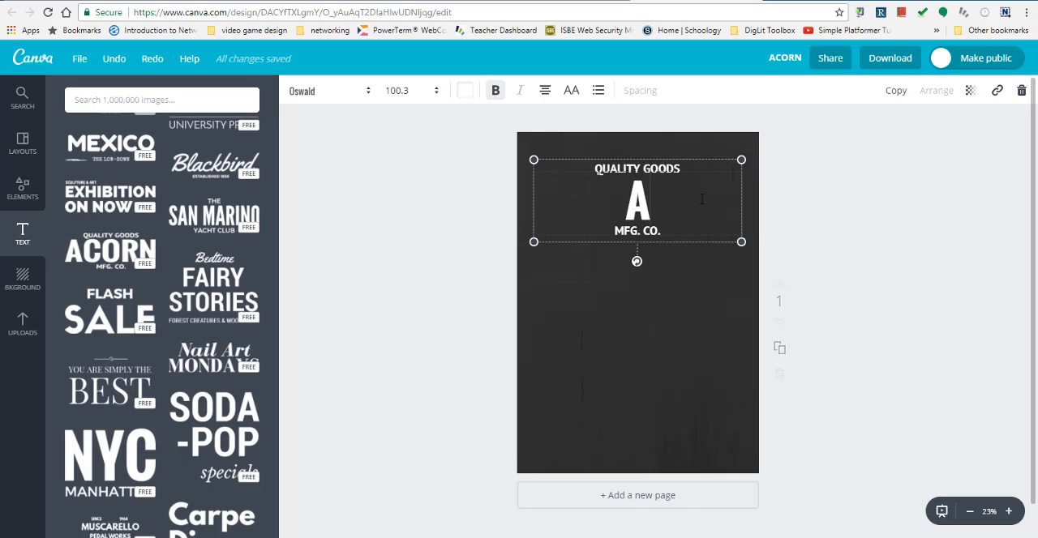
type("Digi")
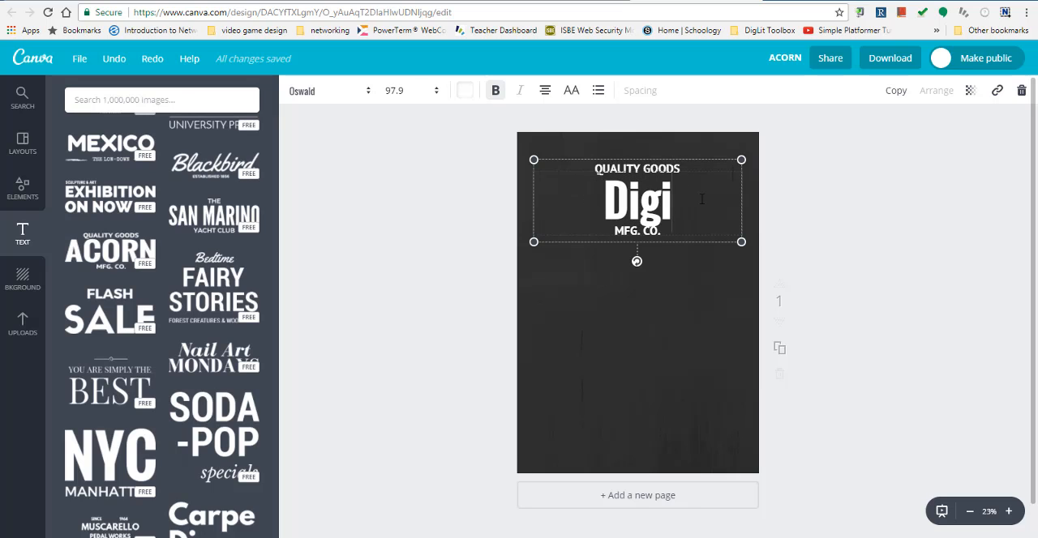
type("tal")
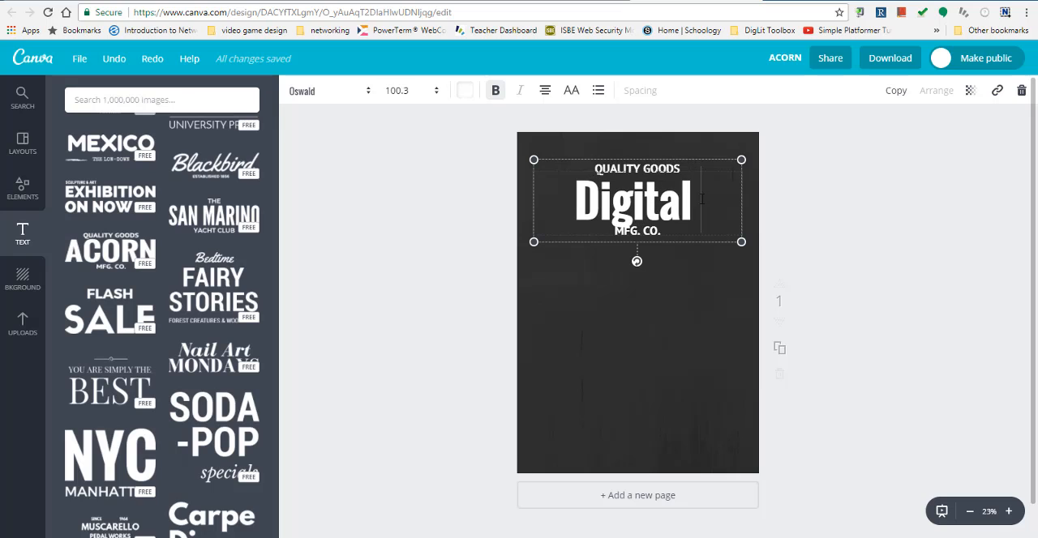
type(" Lit")
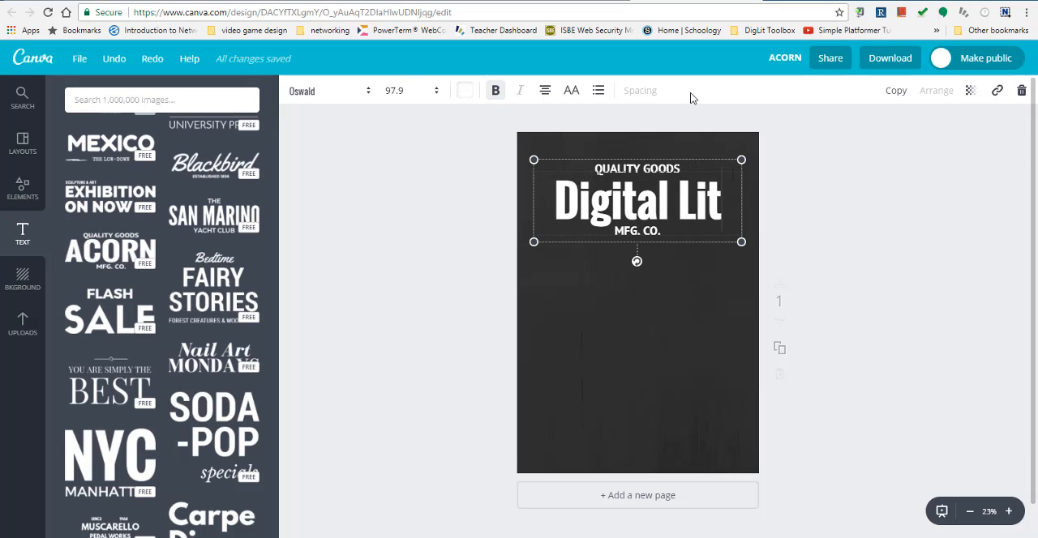
triple_click(641, 171)
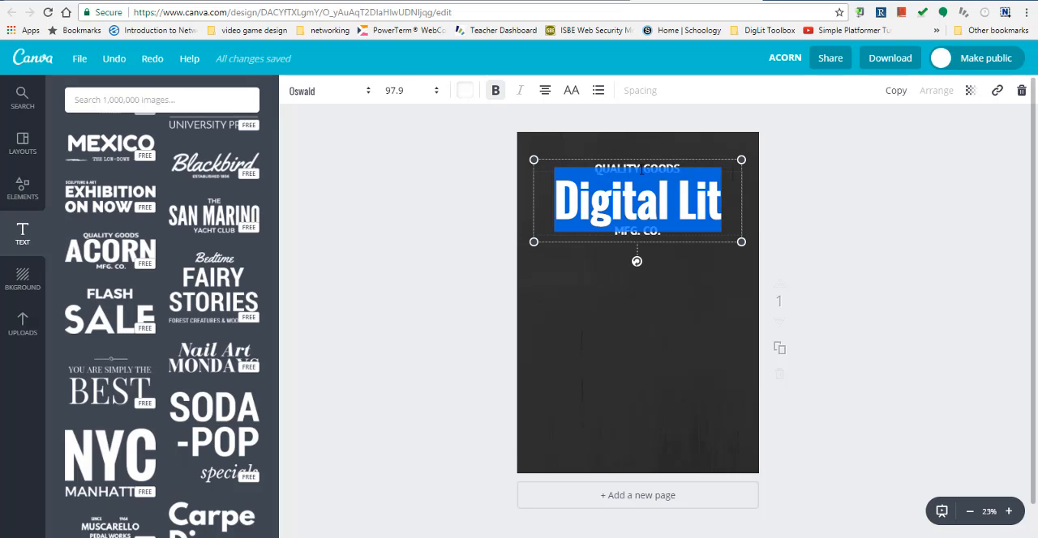
left_click(661, 171)
triple_click(666, 170)
left_click(652, 227)
double_click(652, 227)
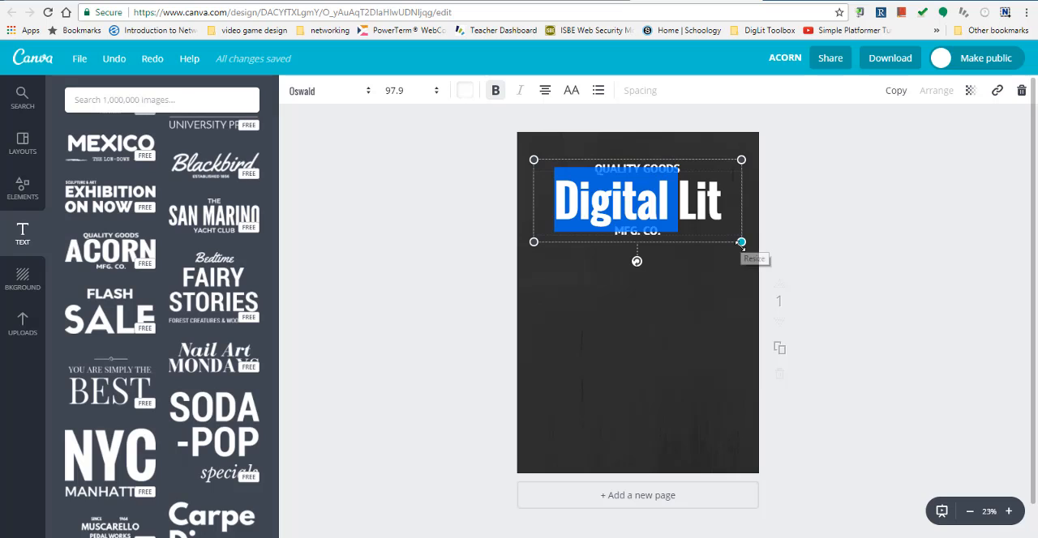
left_click(678, 234)
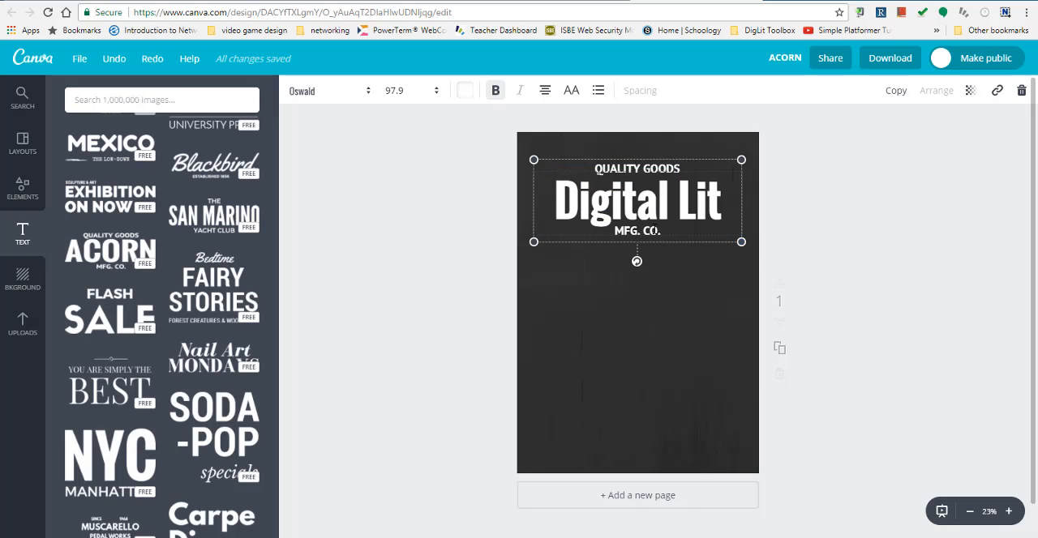
- Replace the small "QUALITY GOODS" line above the title with the teacher's title and surname
triple_click(629, 167)
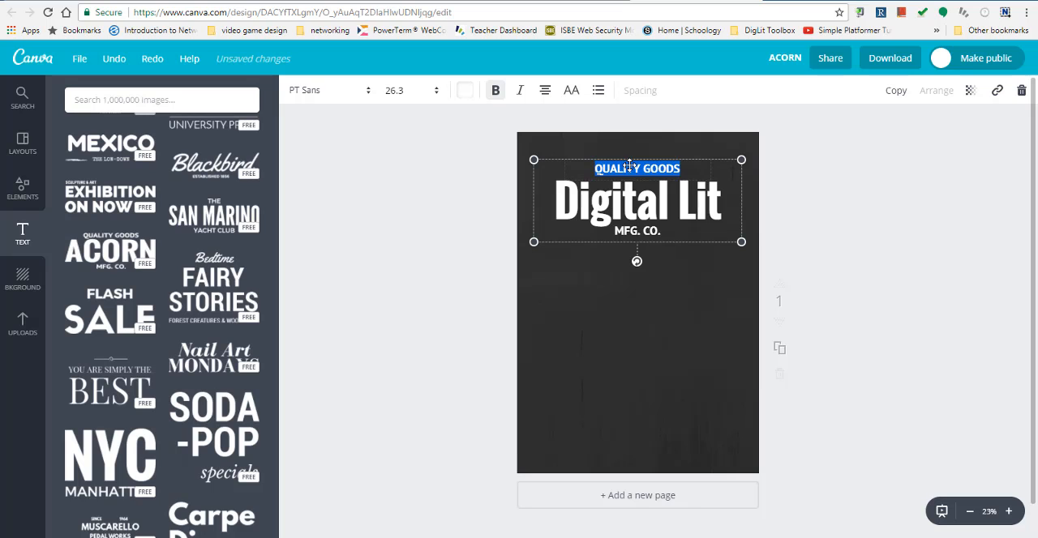
type("Mr")
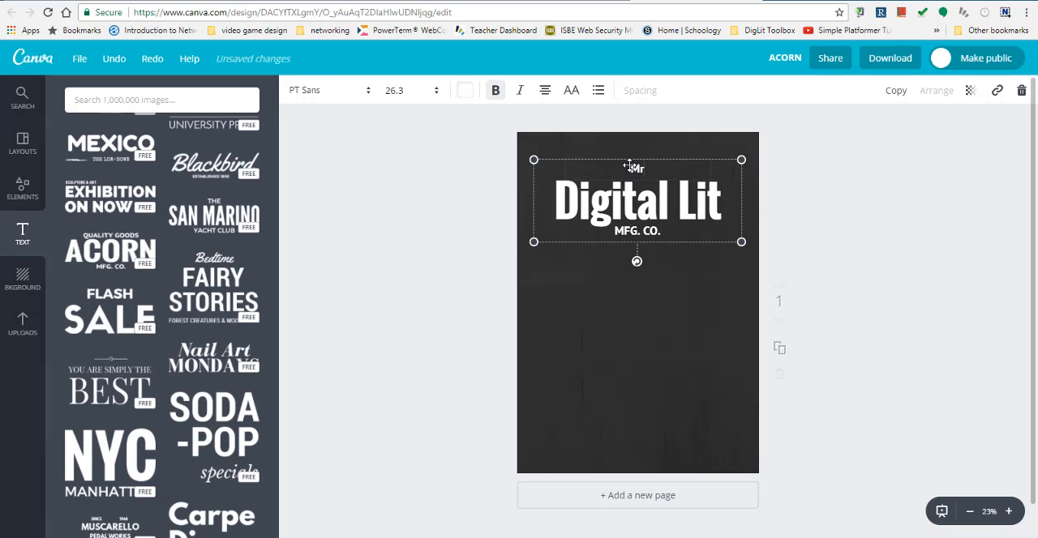
type(". McFadden")
- Replace the small "MFG. CO." line below the title with "Est. 2017" and nudge the whole text group slightly down
triple_click(648, 231)
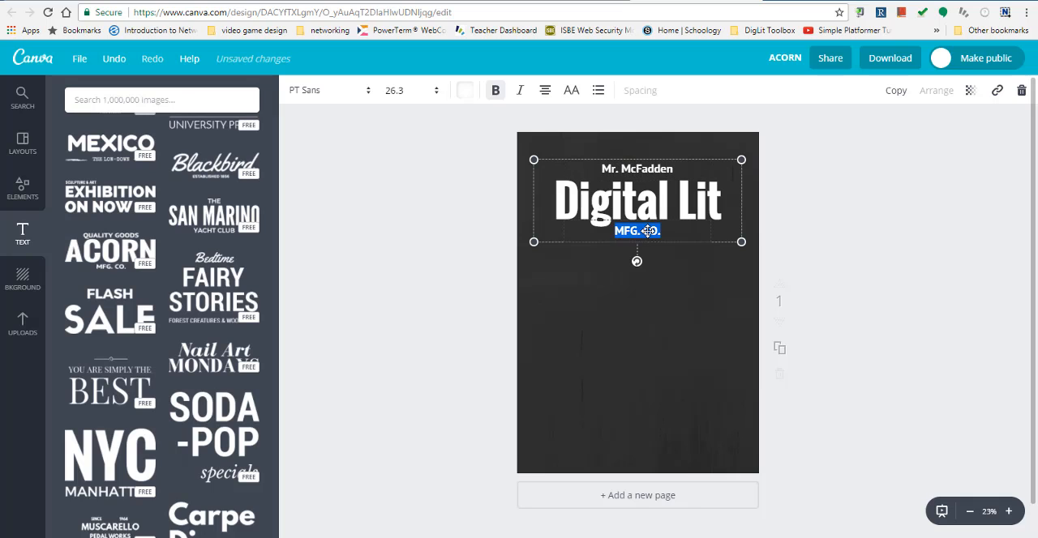
type("Est")
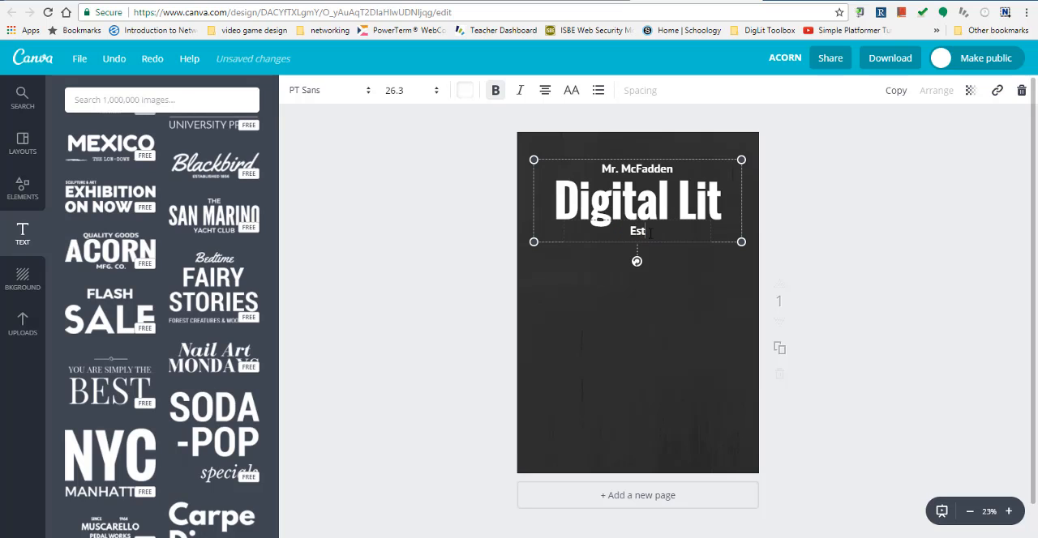
type(". 200")
key("BackSpace")
type("17")
left_click(685, 286)
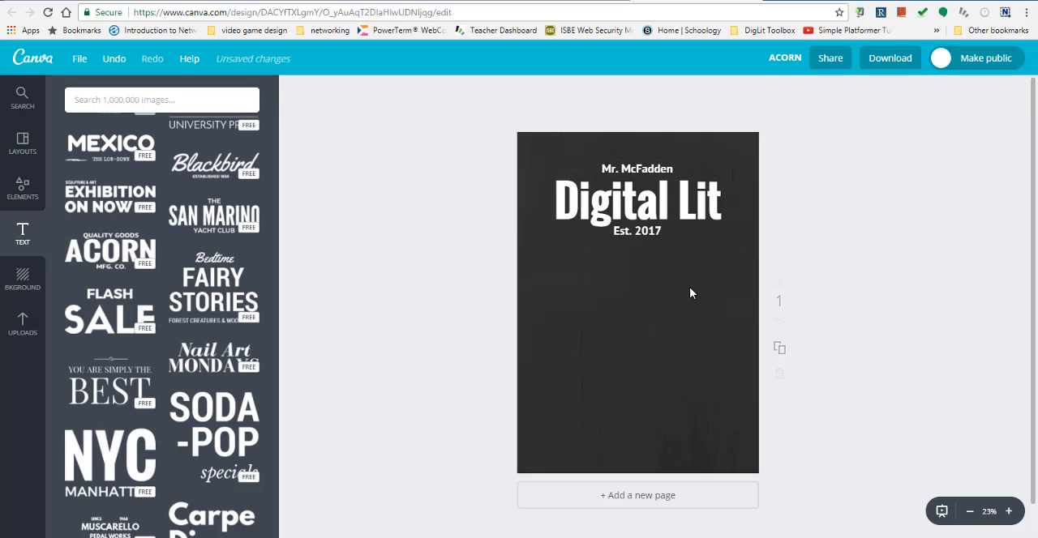
mouse_move(644, 190)
left_mouse_down()
mouse_move(644, 278)
mouse_move(624, 348)
mouse_move(620, 303)
mouse_move(645, 196)
left_mouse_up()
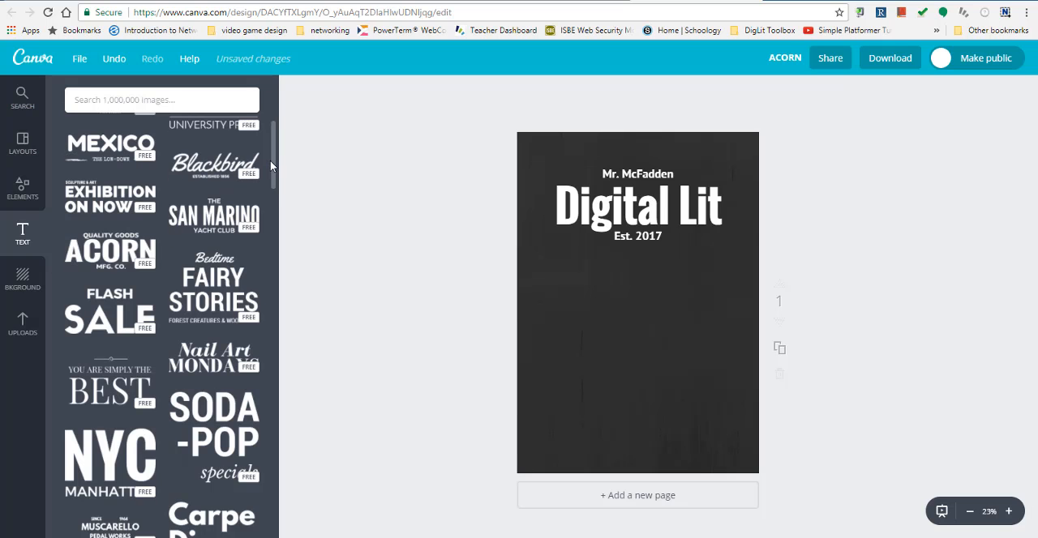
left_click_drag(271, 167, 281, 128)
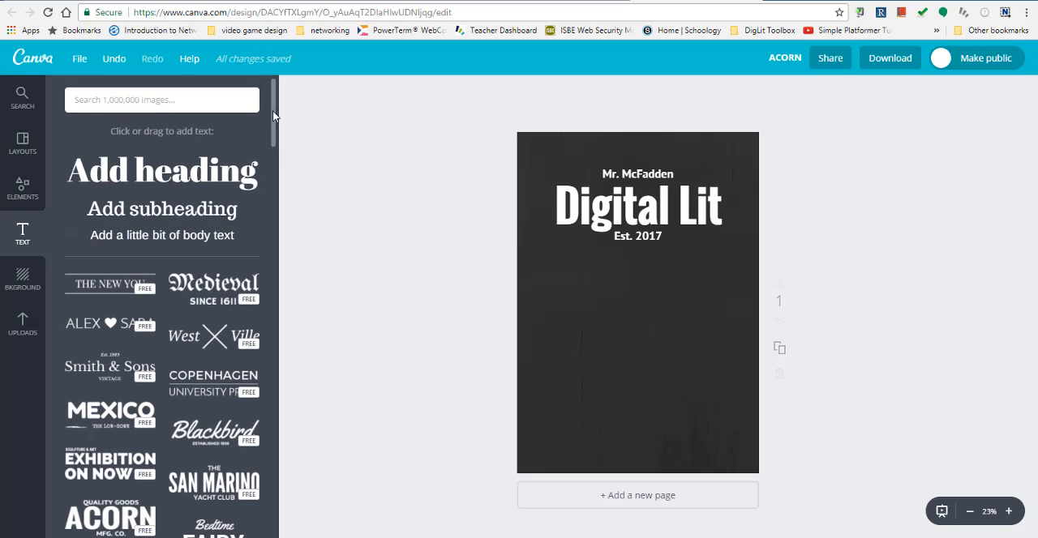
left_click(194, 176)
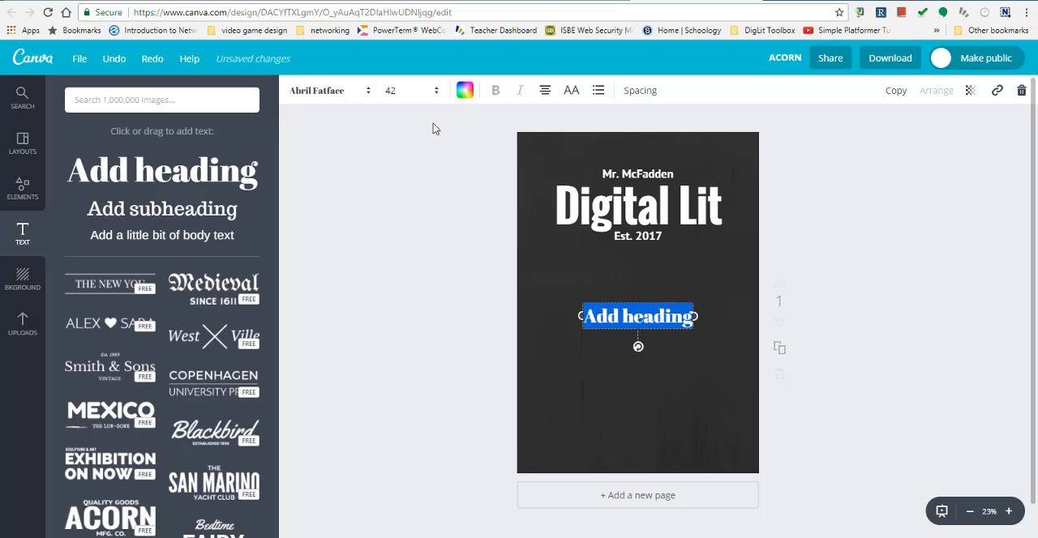
left_click(366, 93)
left_click_drag(464, 138, 476, 168)
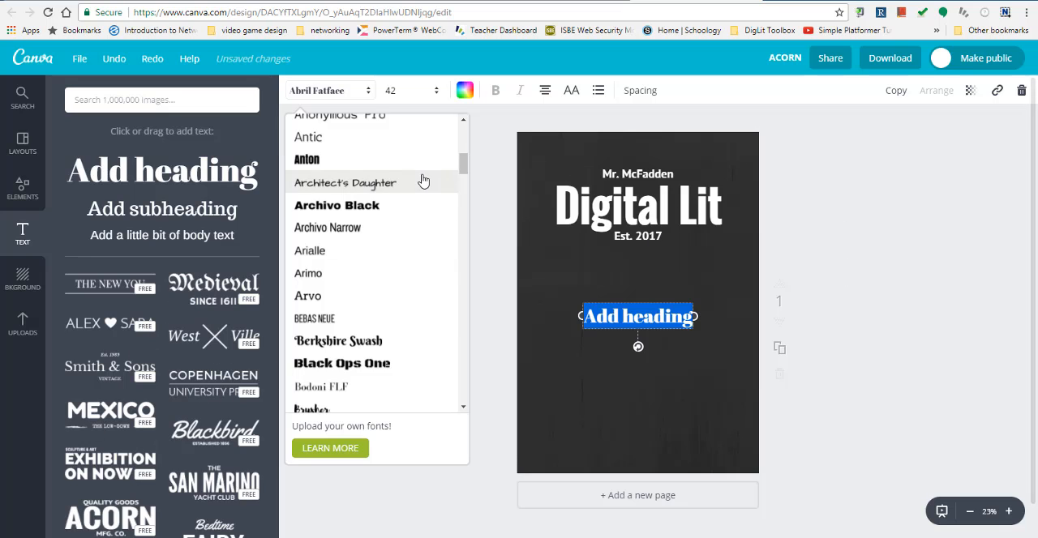
key("BackSpace")
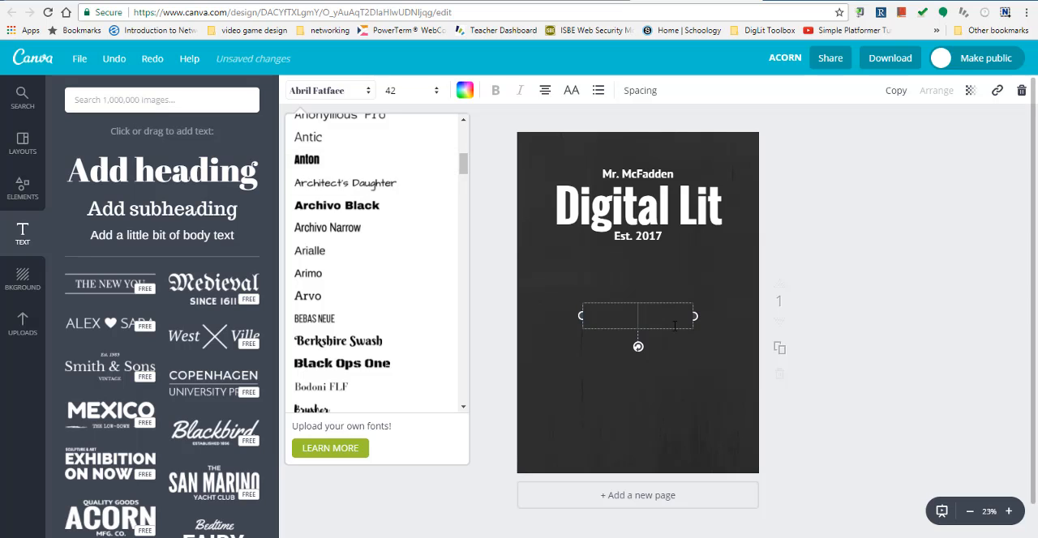
left_click(703, 312)
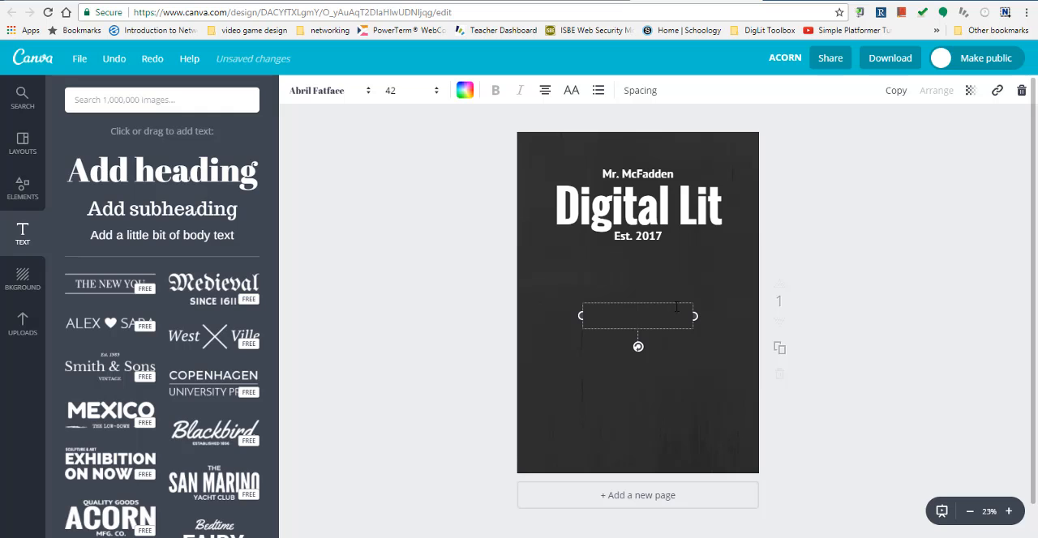
left_click(697, 315)
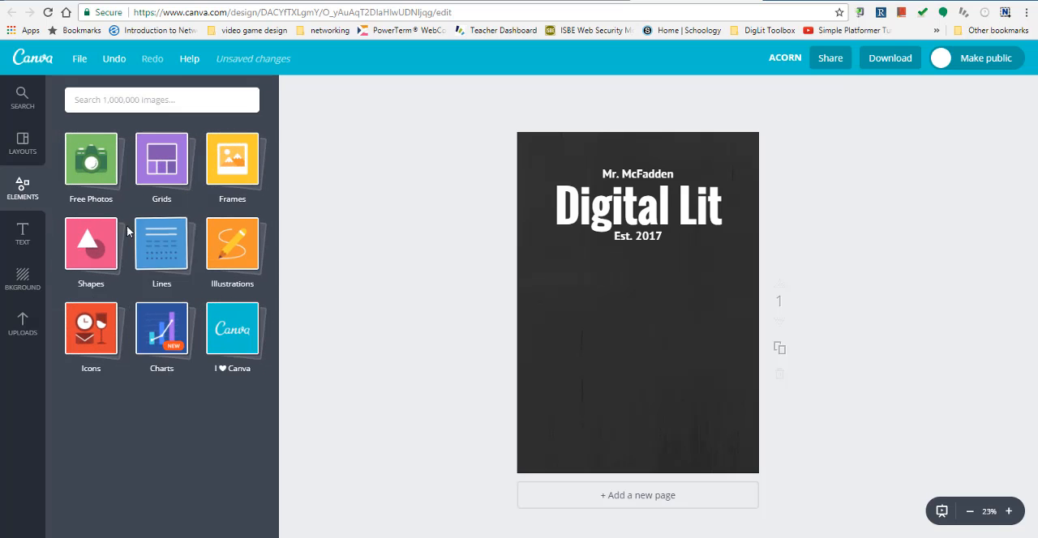
- Add the orange hierarchy icon from the icon collection, shrink it, and place it at the lower right of the "Digital Lit" title
left_click(81, 344)
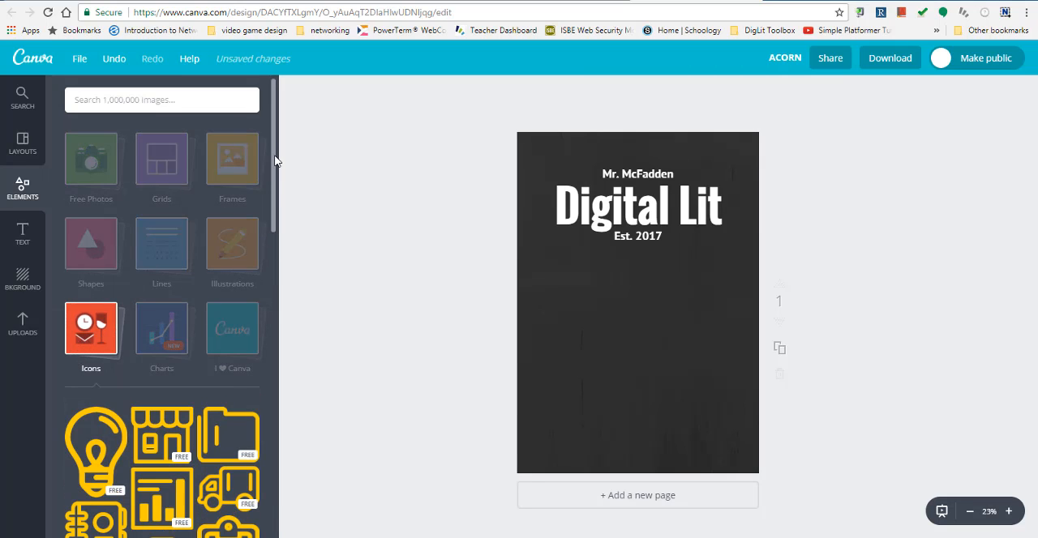
left_click_drag(273, 158, 285, 316)
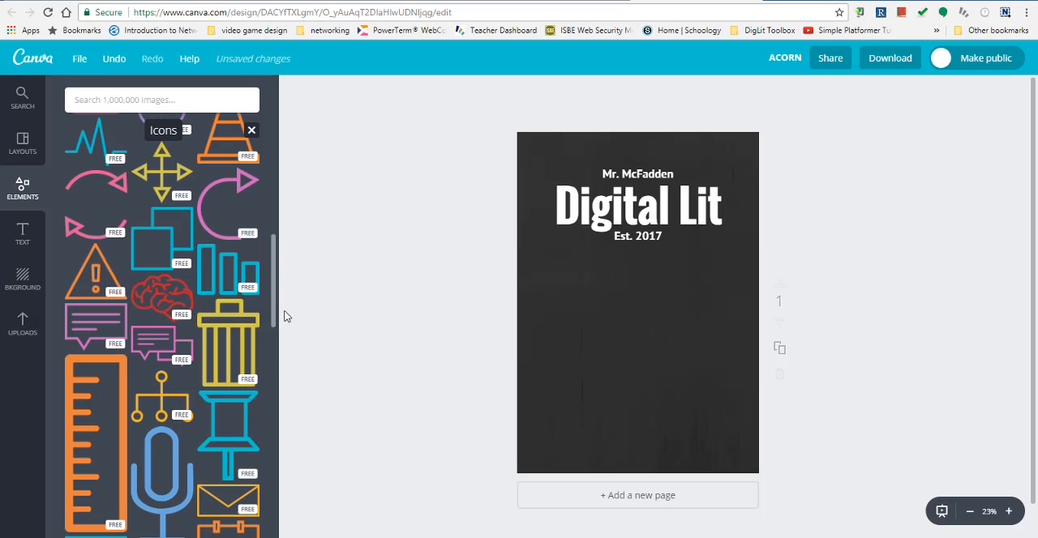
left_click_drag(246, 373, 632, 279)
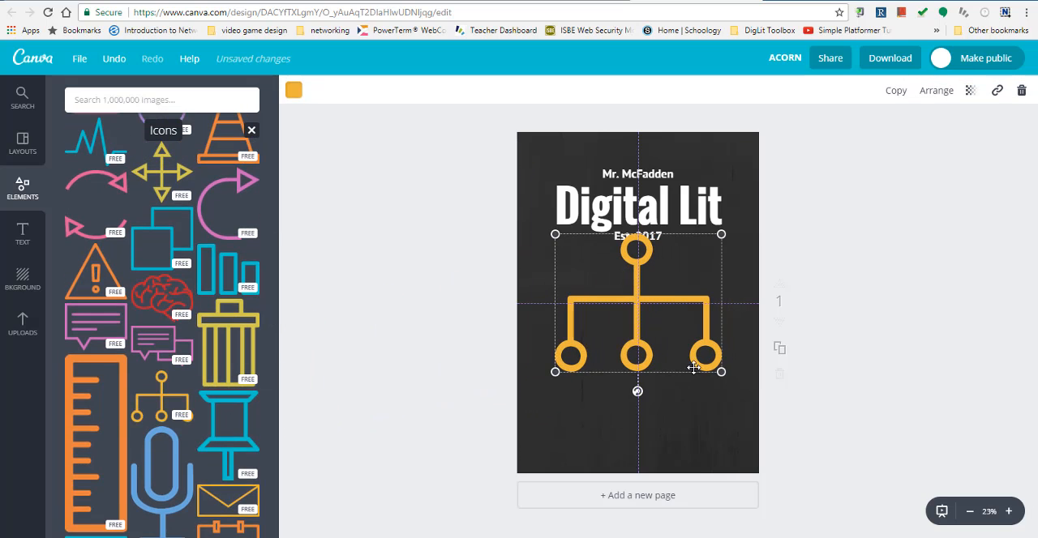
left_click_drag(720, 373, 729, 238)
left_click(828, 279)
left_click(580, 267)
left_click(595, 294)
left_click(667, 282)
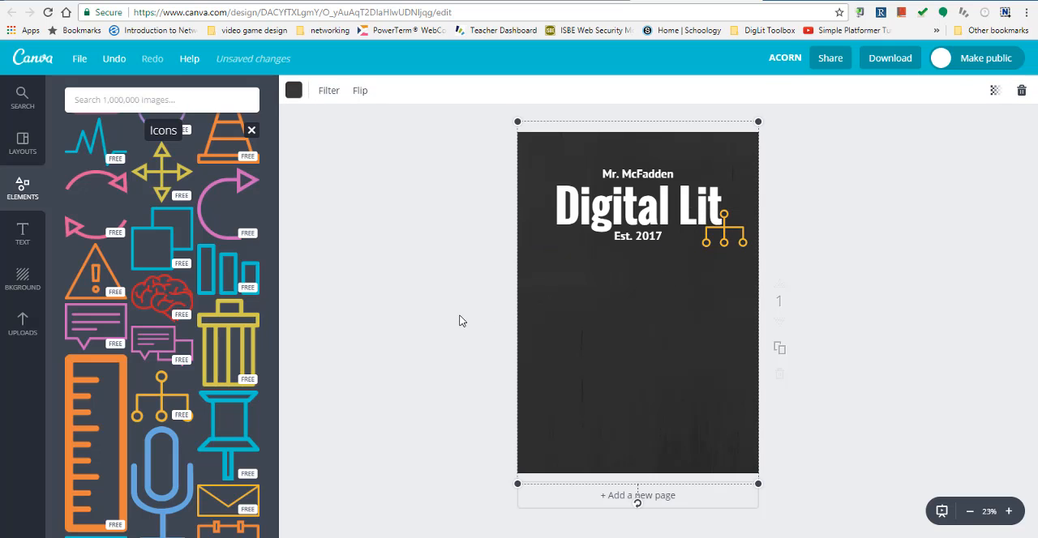
- Add the circle shape with an outer ring, reduce its size, and centre it horizontally below the "Est. 2017" line
left_click(22, 186)
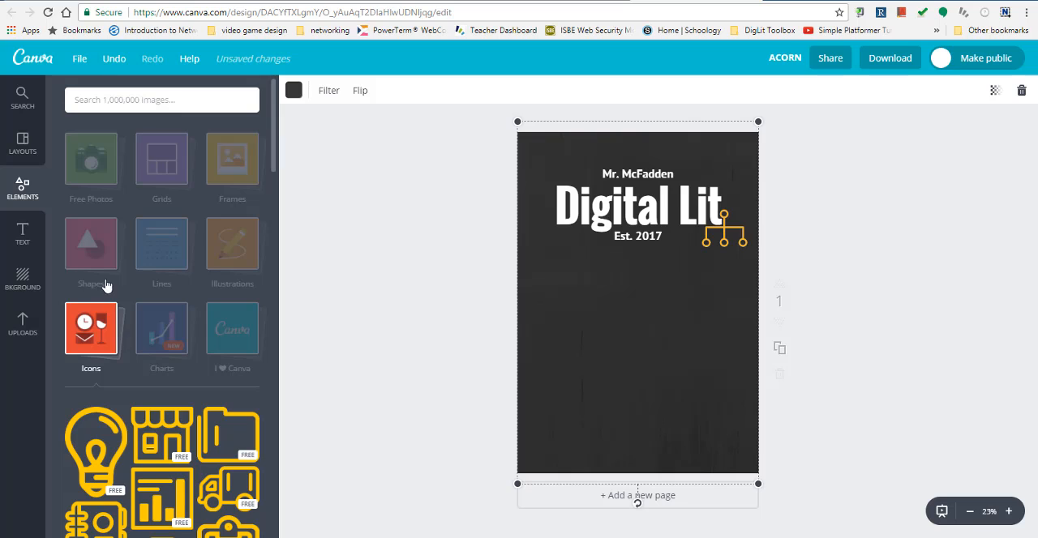
left_click(96, 259)
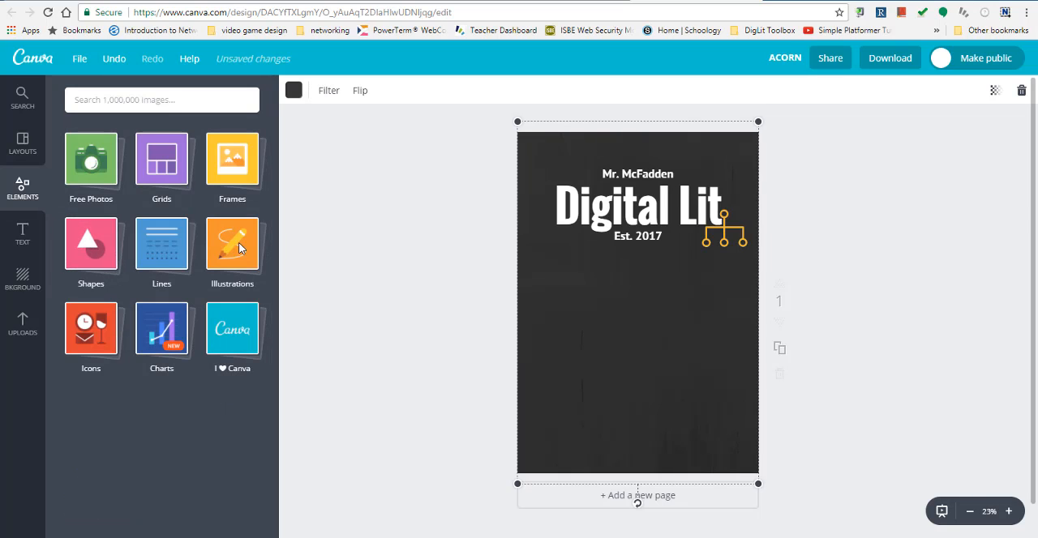
left_click(77, 260)
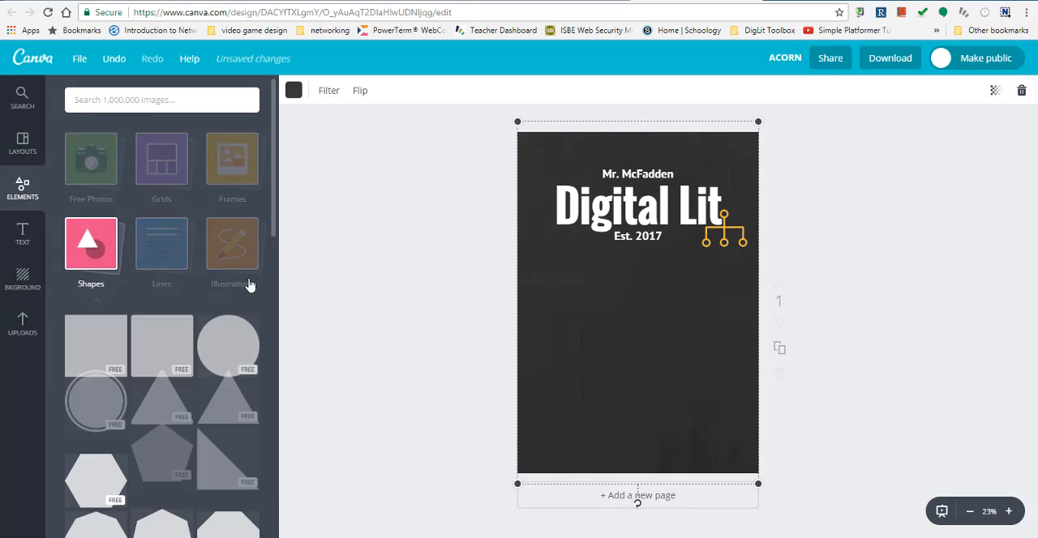
left_click_drag(274, 219, 265, 244)
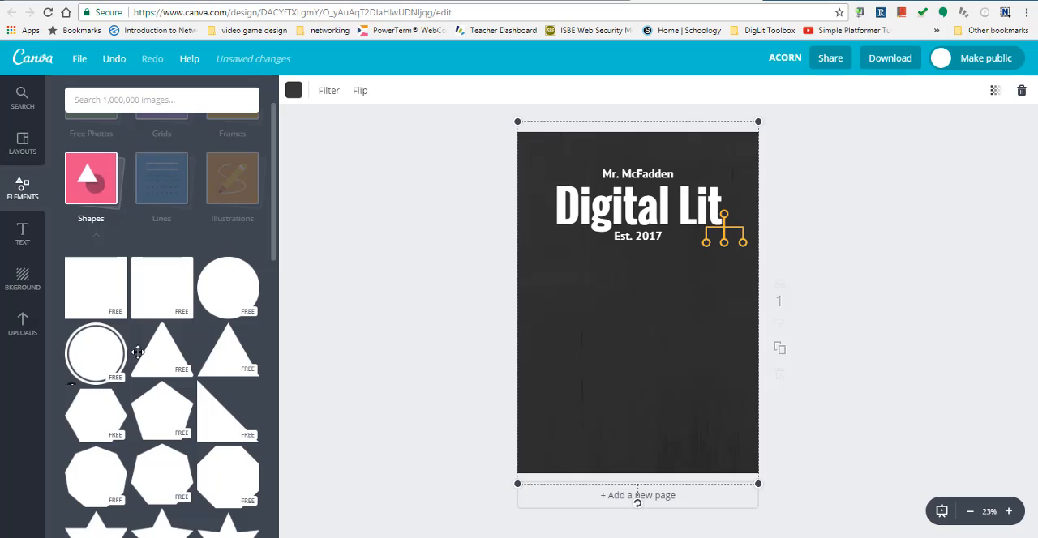
left_click_drag(138, 352, 584, 337)
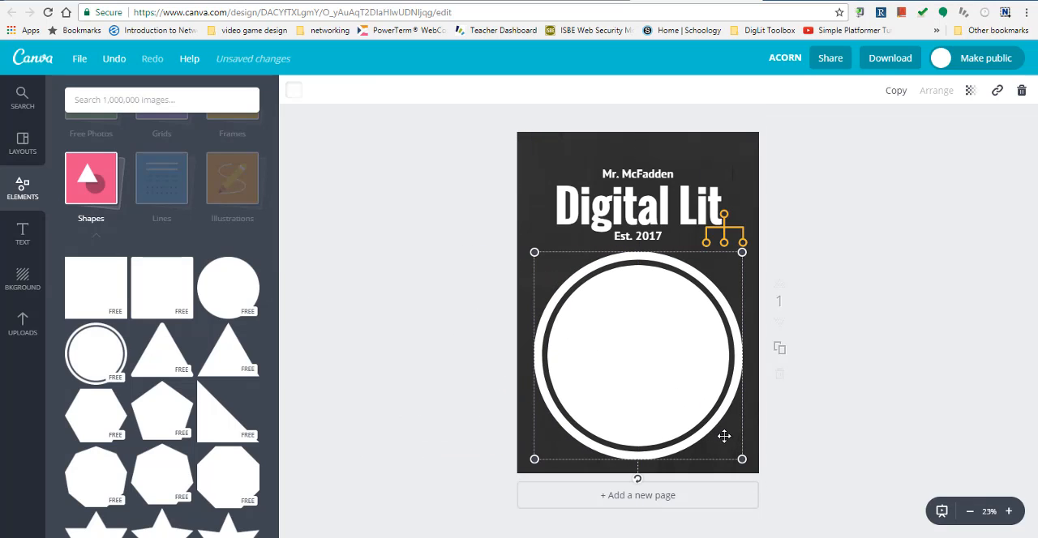
left_click_drag(742, 460, 661, 378)
left_click_drag(608, 321, 647, 326)
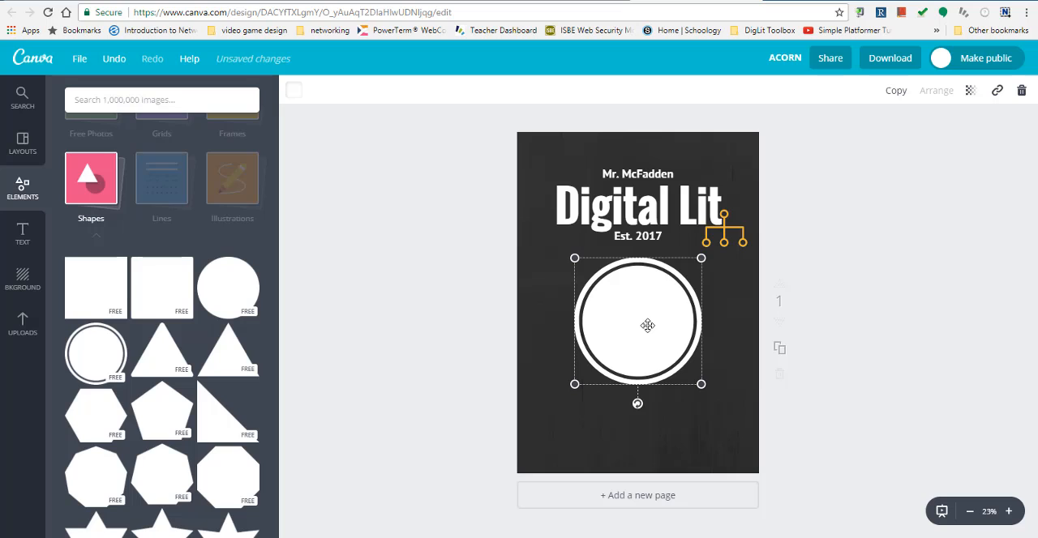
- Recolour the ringed circle with the custom blue 4a83ff
left_click(297, 95)
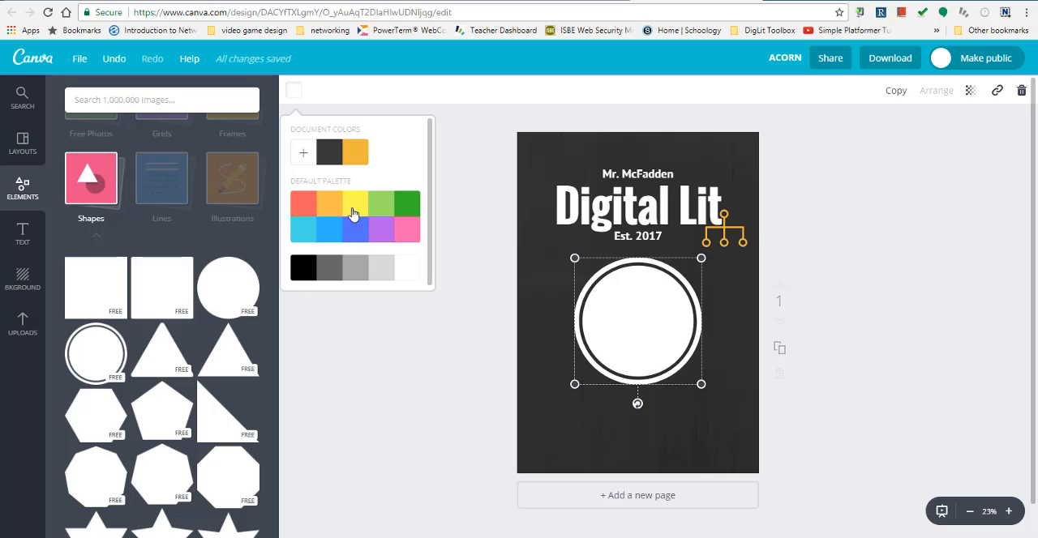
left_click(303, 156)
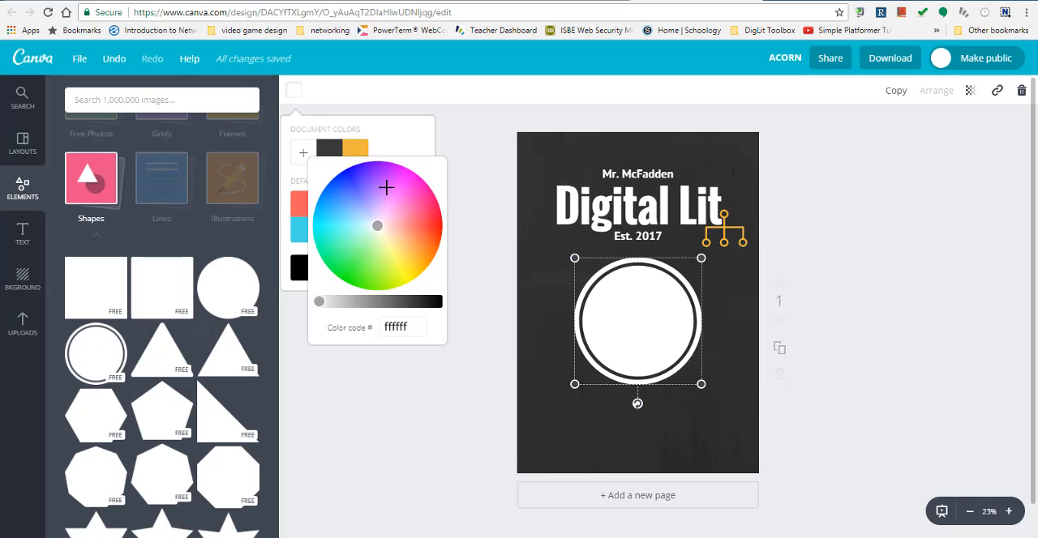
mouse_move(377, 225)
left_mouse_down()
mouse_move(403, 197)
mouse_move(389, 178)
mouse_move(366, 176)
mouse_move(346, 198)
left_mouse_up()
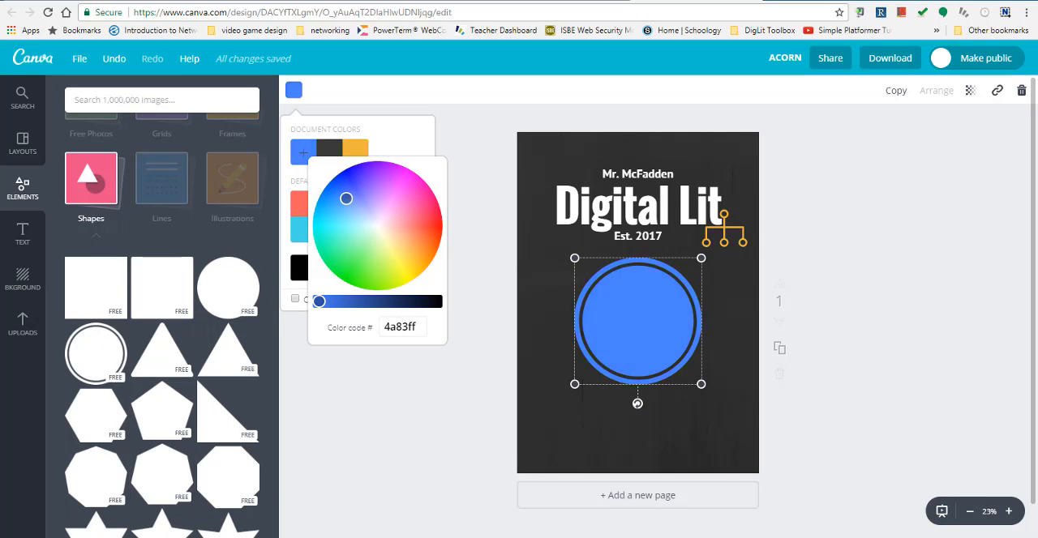
left_click(445, 163)
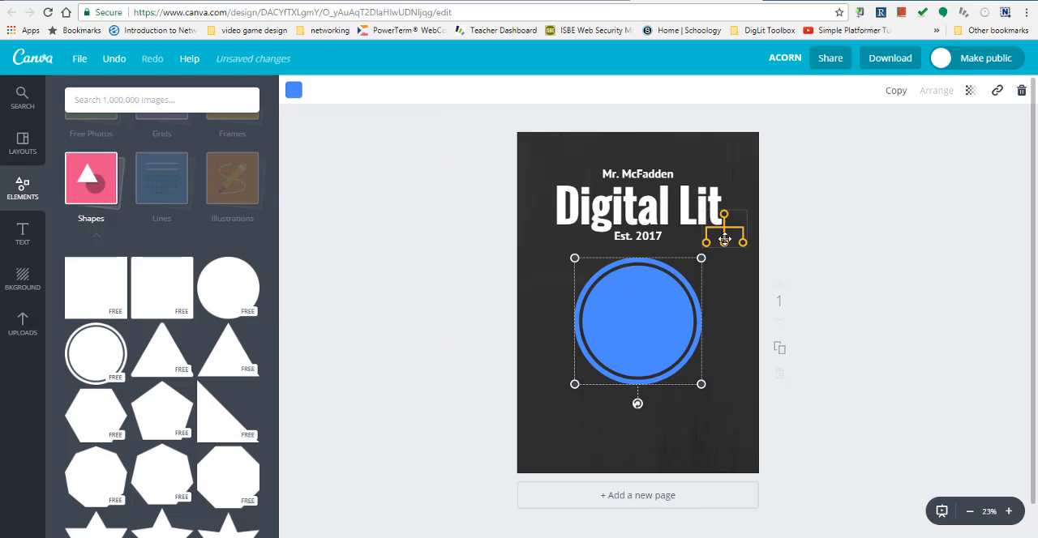
- Bring the orange hierarchy icon in front of the blue circle, enlarge it slightly, and centre it inside the circle
left_click_drag(724, 240, 593, 274)
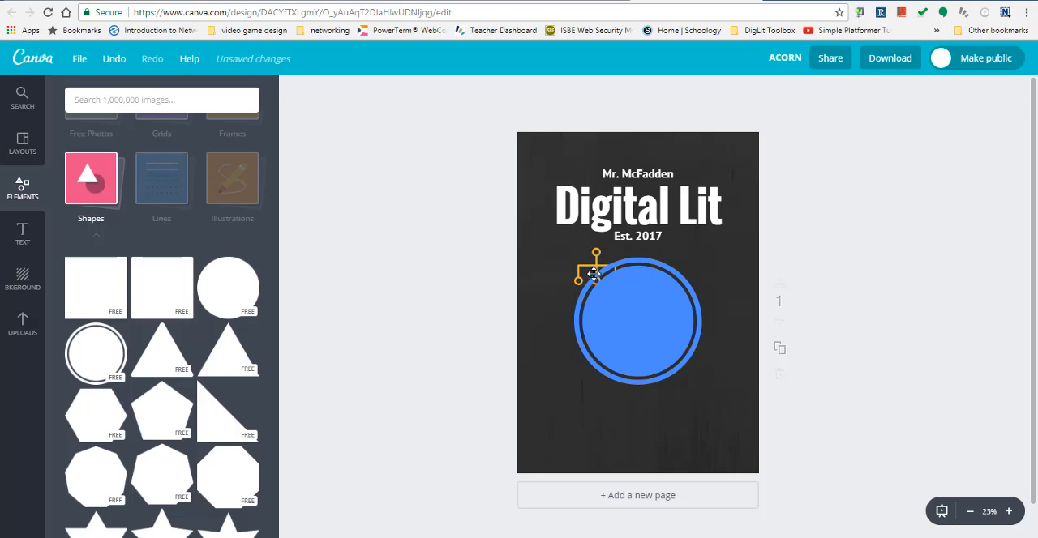
left_click(594, 268)
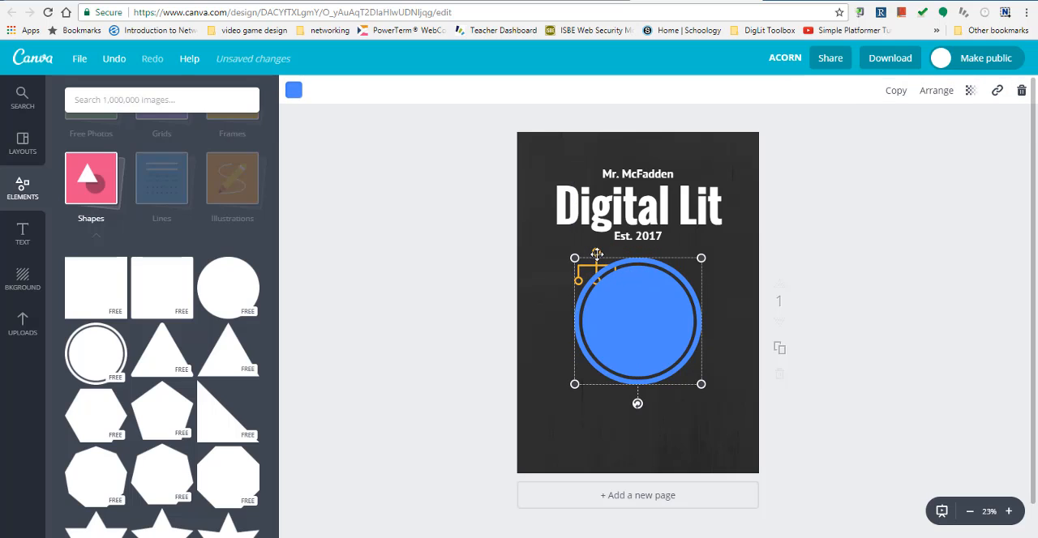
left_click(597, 255)
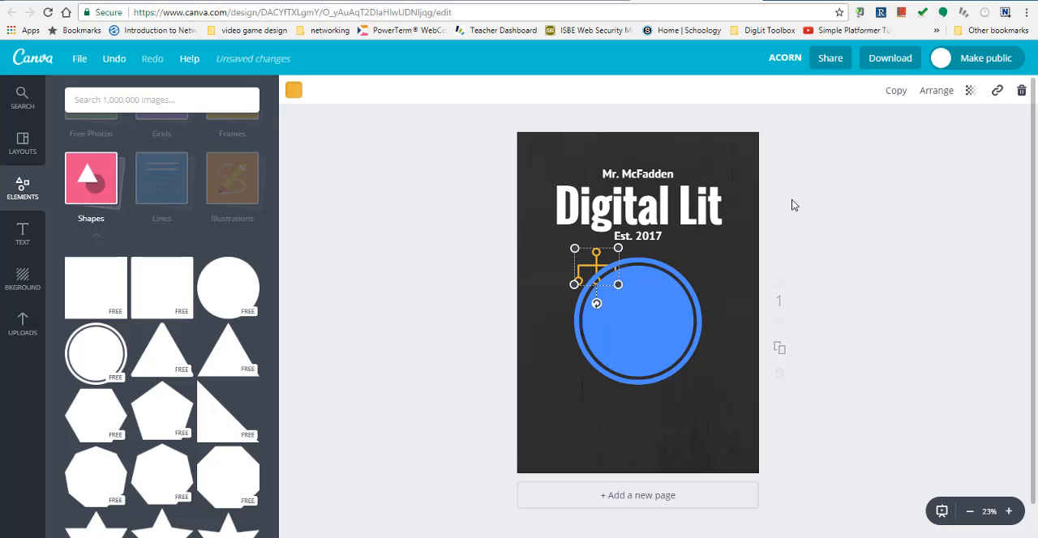
left_click(932, 92)
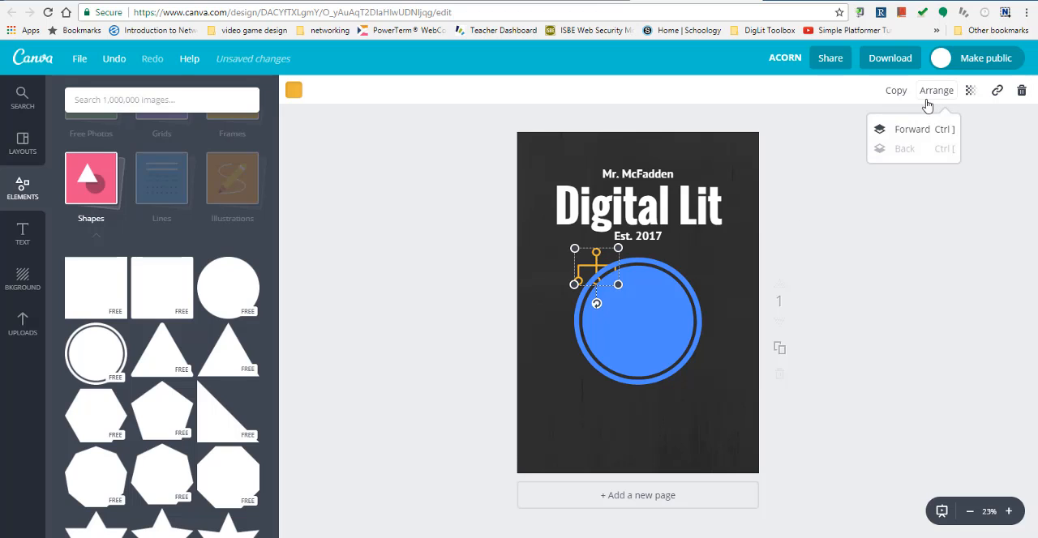
left_click(914, 130)
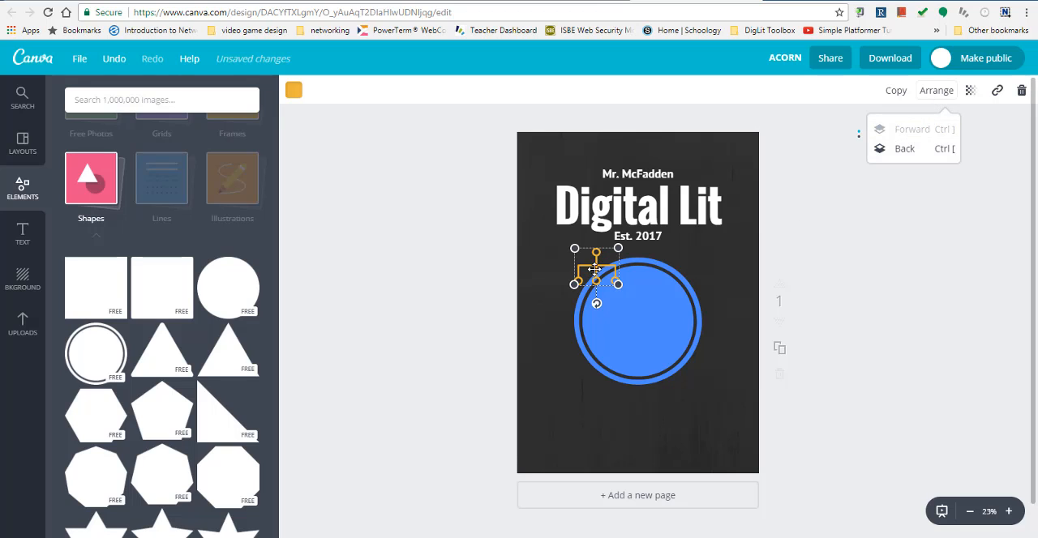
left_click_drag(594, 269, 642, 317)
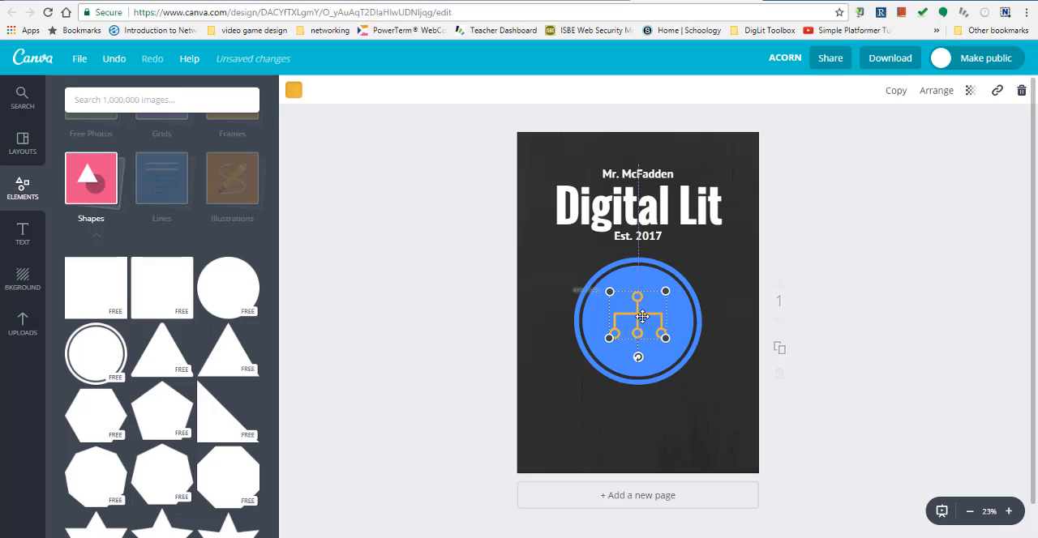
left_click(406, 322)
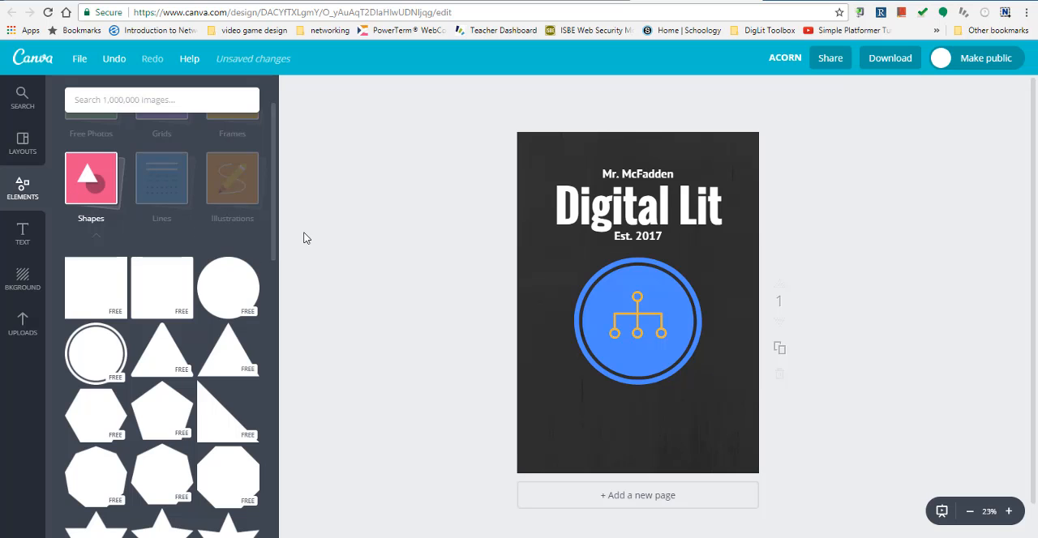
- Browse the free photos offered among the design elements
scroll(273, 194, "up", 2)
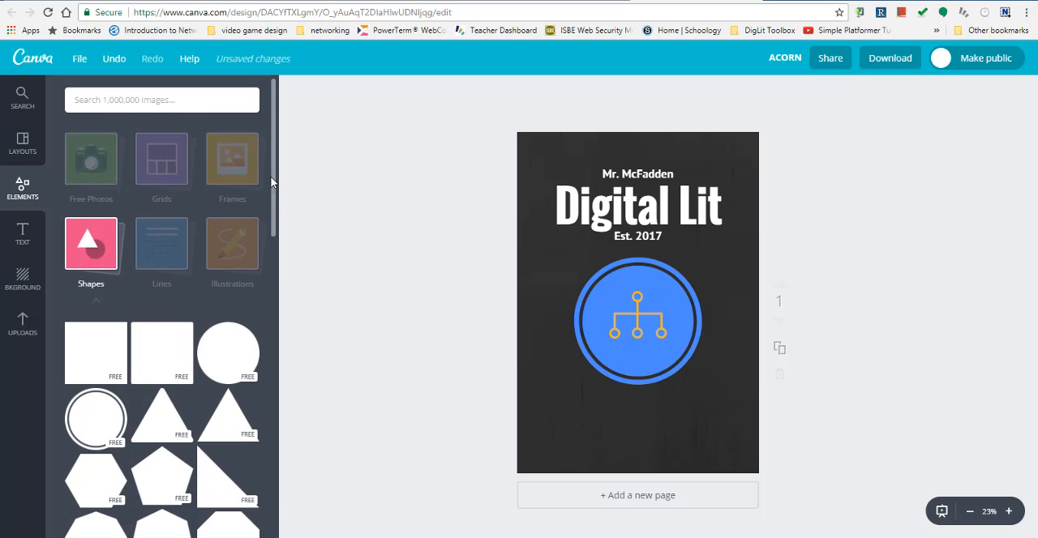
left_click(101, 158)
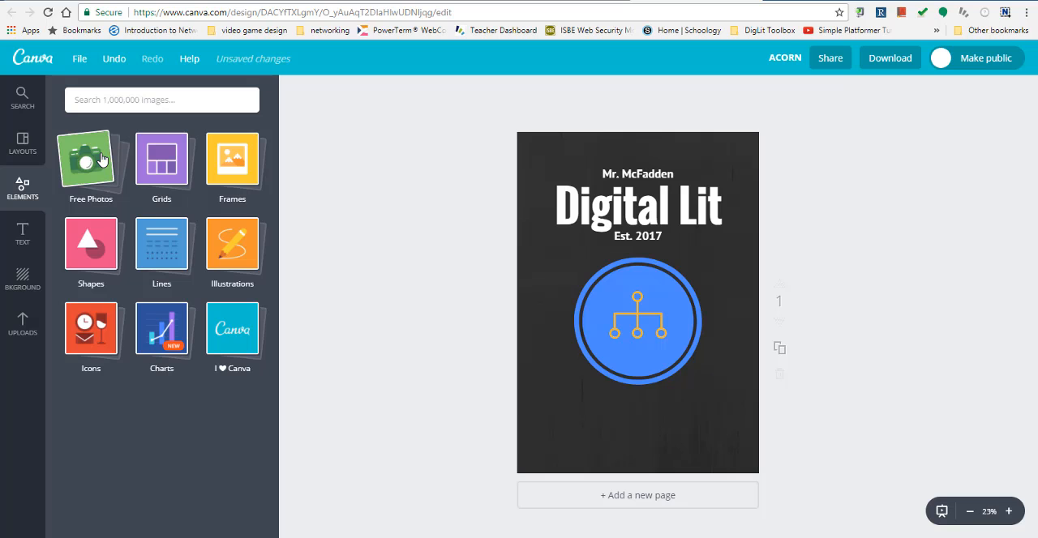
left_click(99, 172)
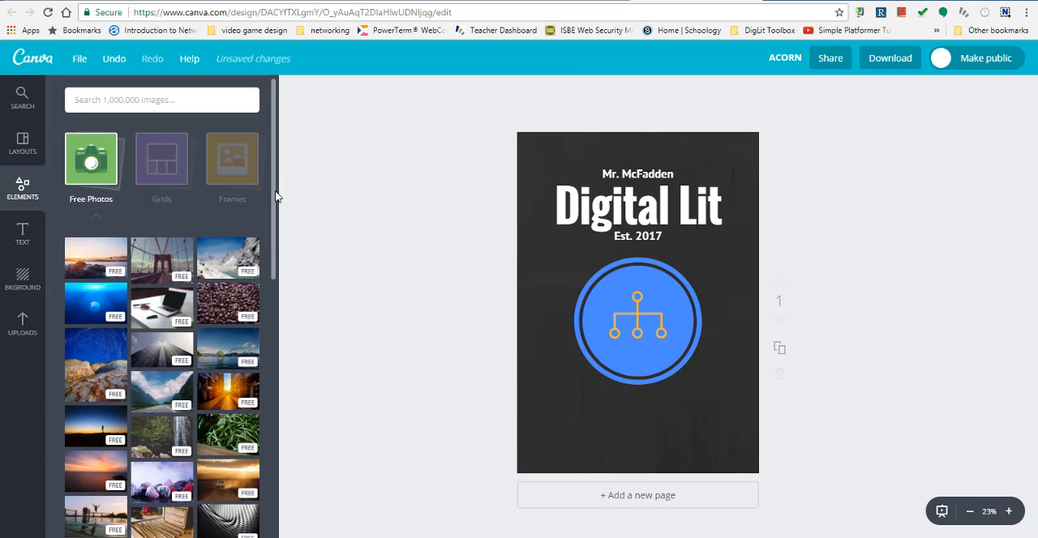
left_click_drag(275, 211, 275, 179)
left_click(92, 167)
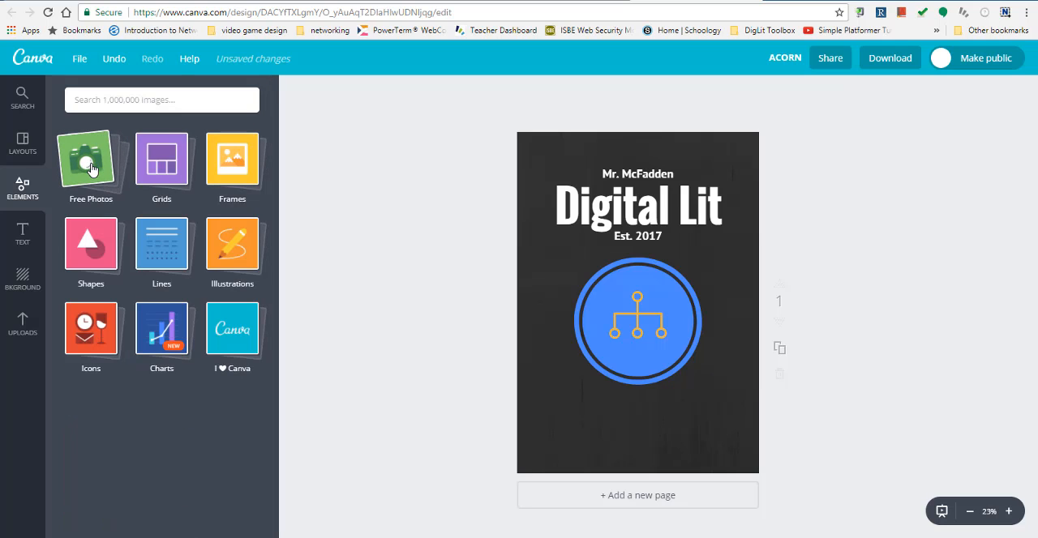
left_click(92, 167)
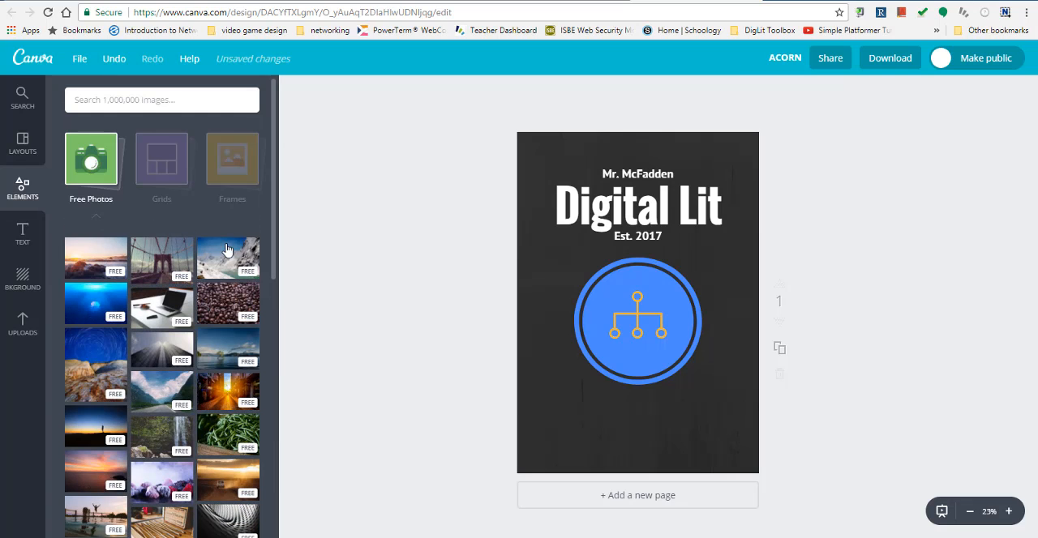
- Upload the image dig_lit_logo_2 from the computer's Pictures folder to the design's own images
left_click(22, 325)
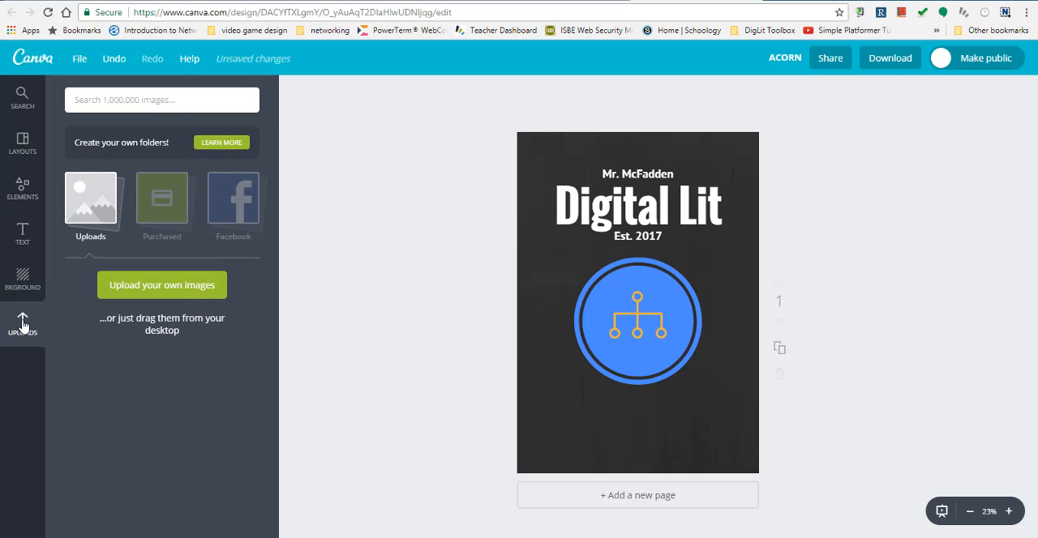
left_click(154, 294)
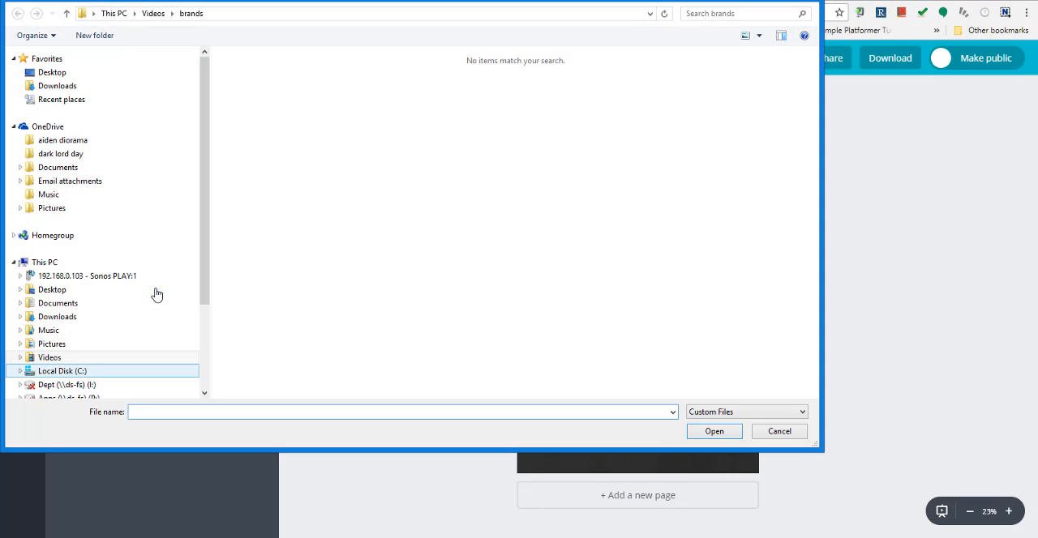
left_click(50, 360)
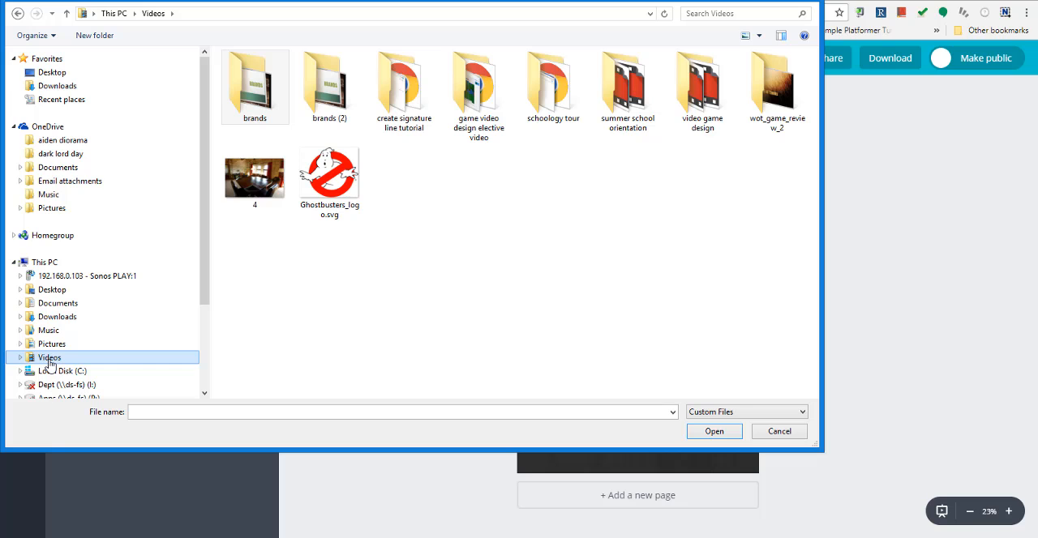
left_click(49, 345)
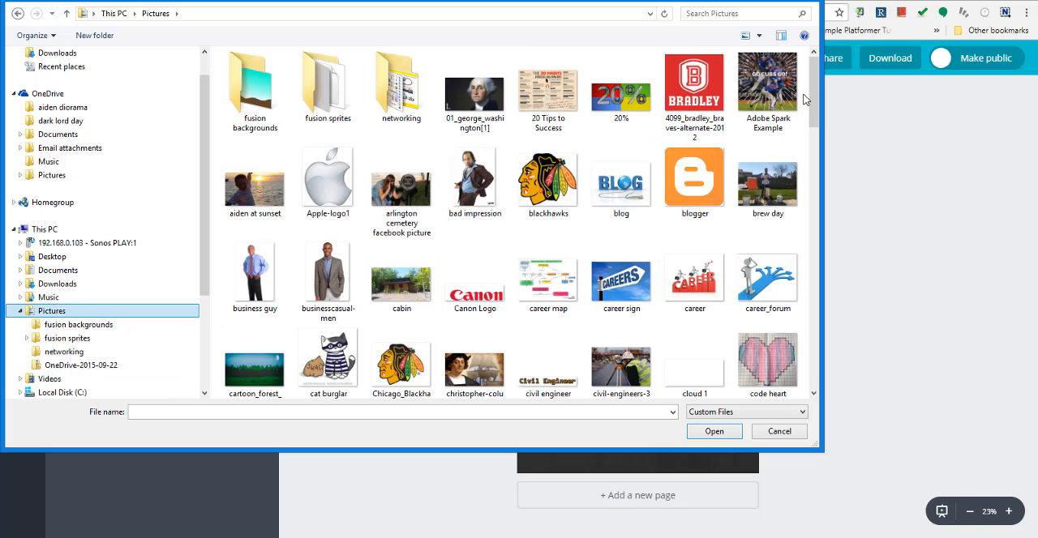
left_click_drag(822, 92, 784, 191)
scroll(784, 184, "up", 2)
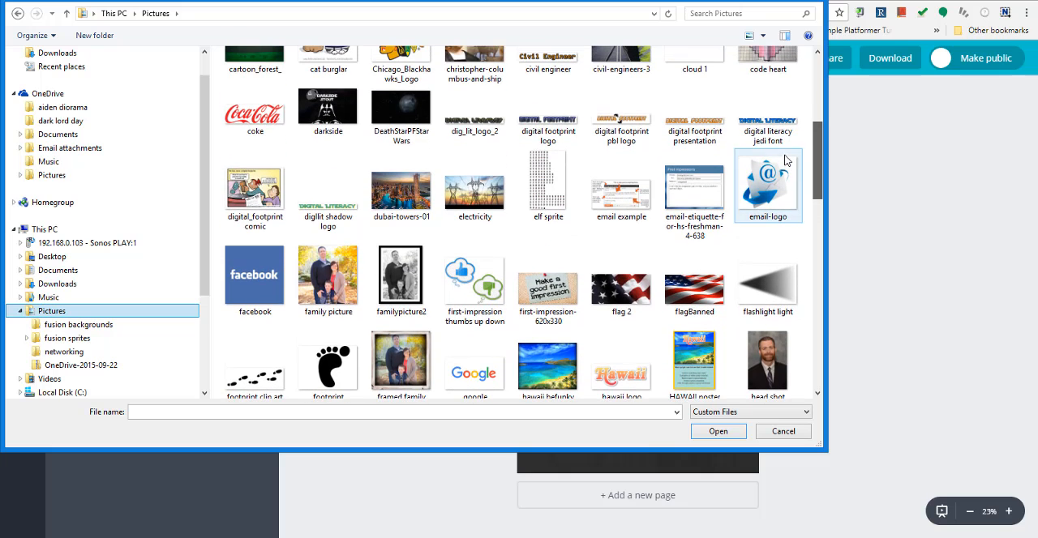
left_click(548, 127)
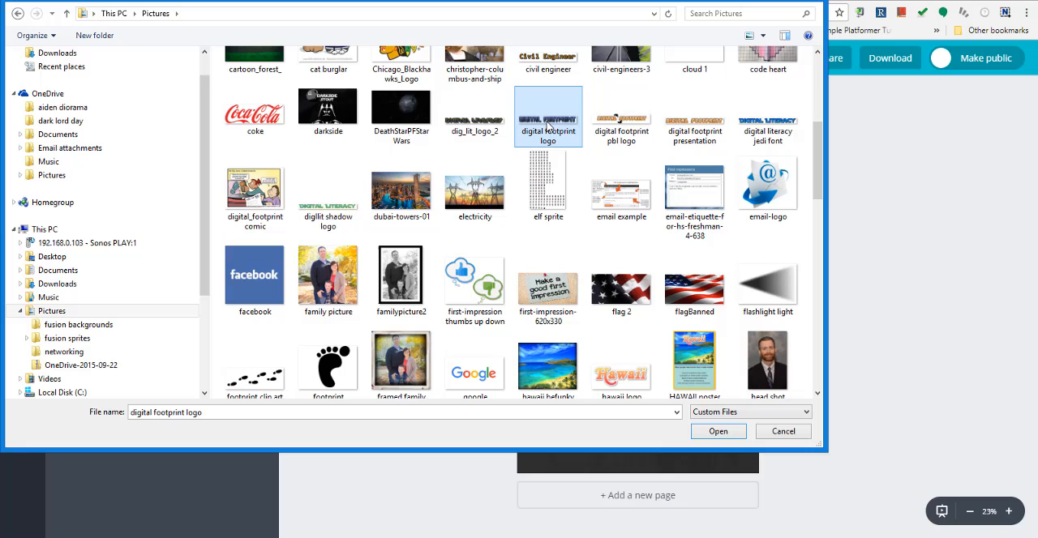
left_click(501, 125)
left_click(718, 431)
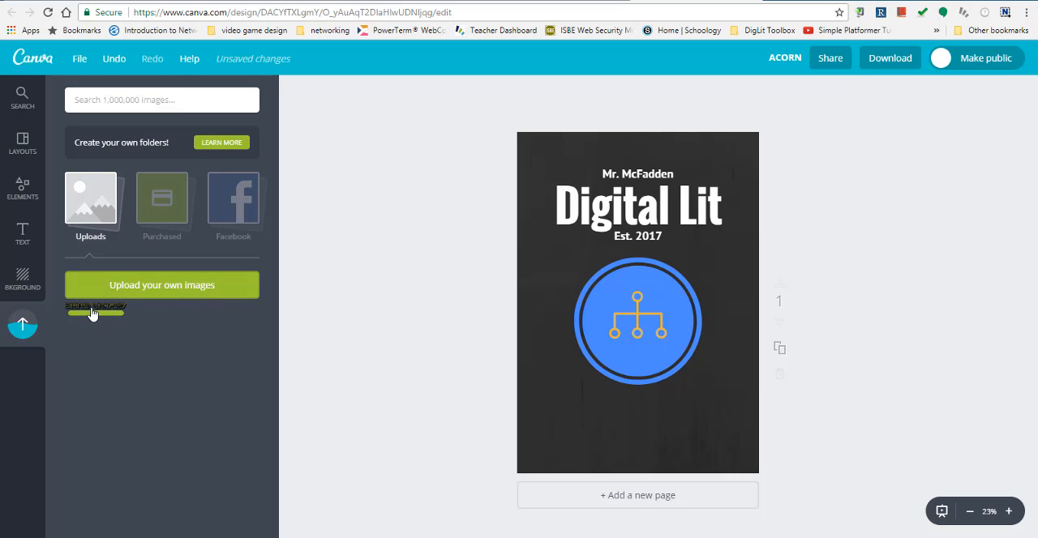
- Place the uploaded Digital Literacy logo below the blue circle, enlarge it, and roughly centre it on the poster
left_click_drag(89, 310, 725, 385)
left_click_drag(665, 402, 646, 414)
left_click_drag(710, 433, 732, 451)
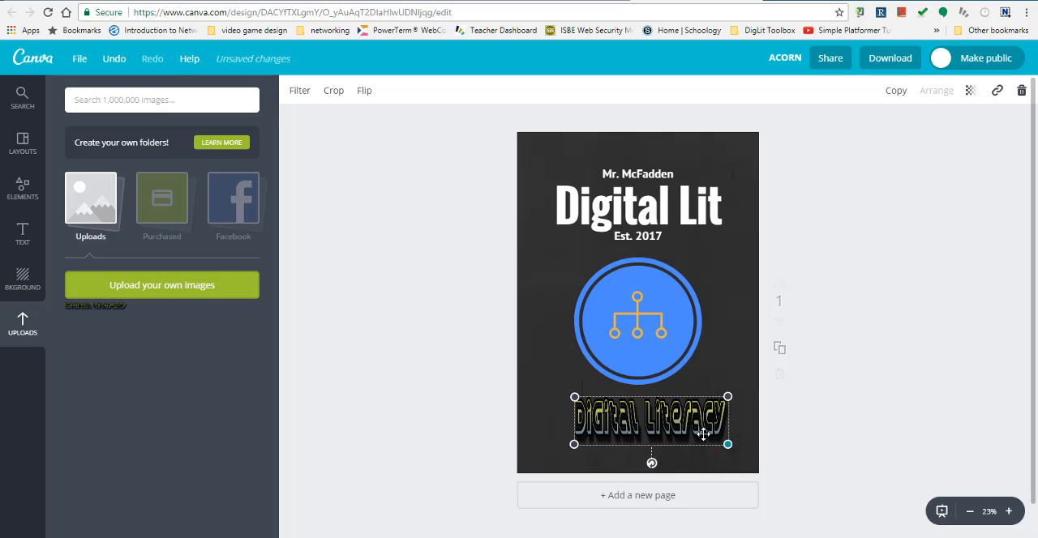
left_click_drag(675, 422, 671, 420)
left_click(712, 369)
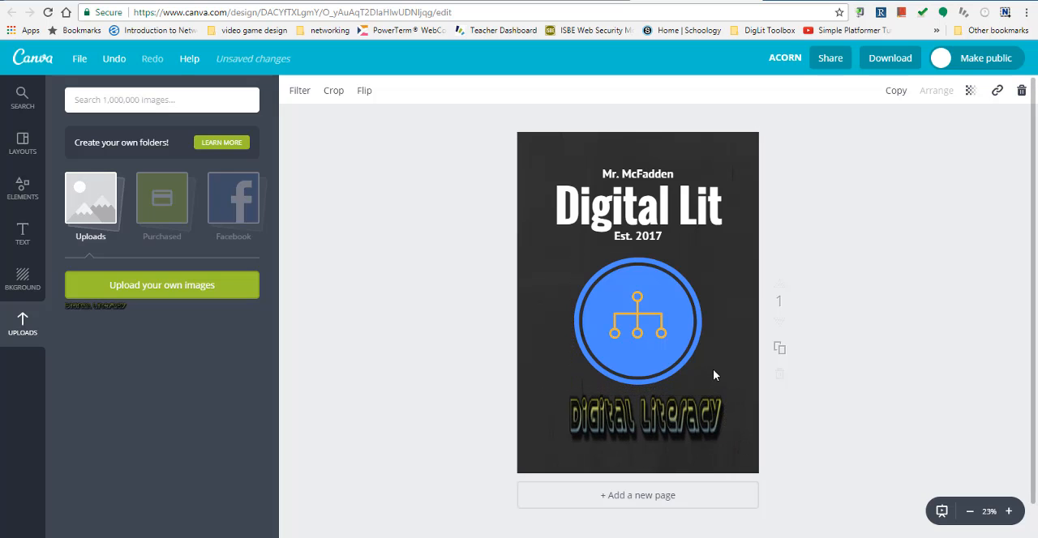
left_click(699, 409)
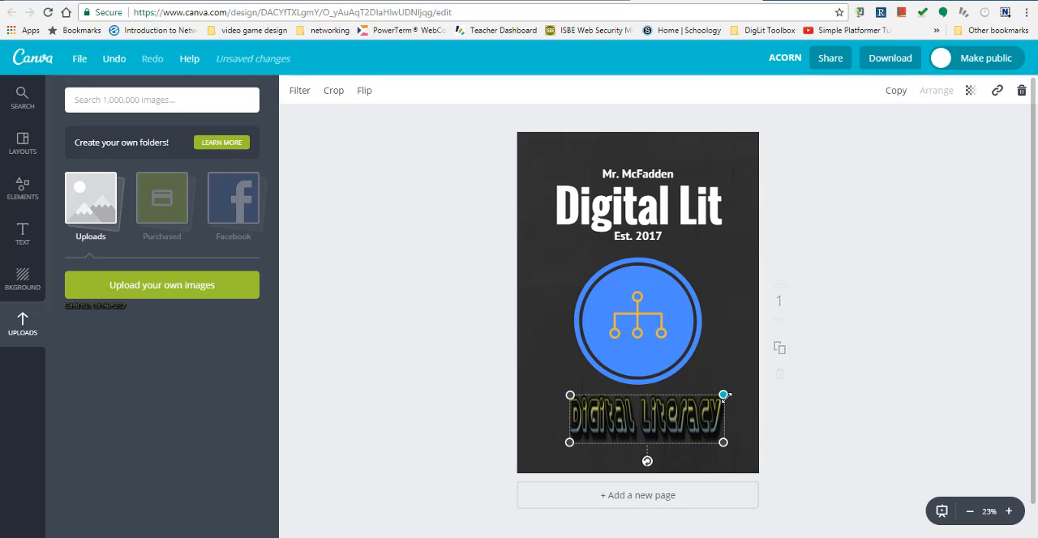
left_click(386, 339)
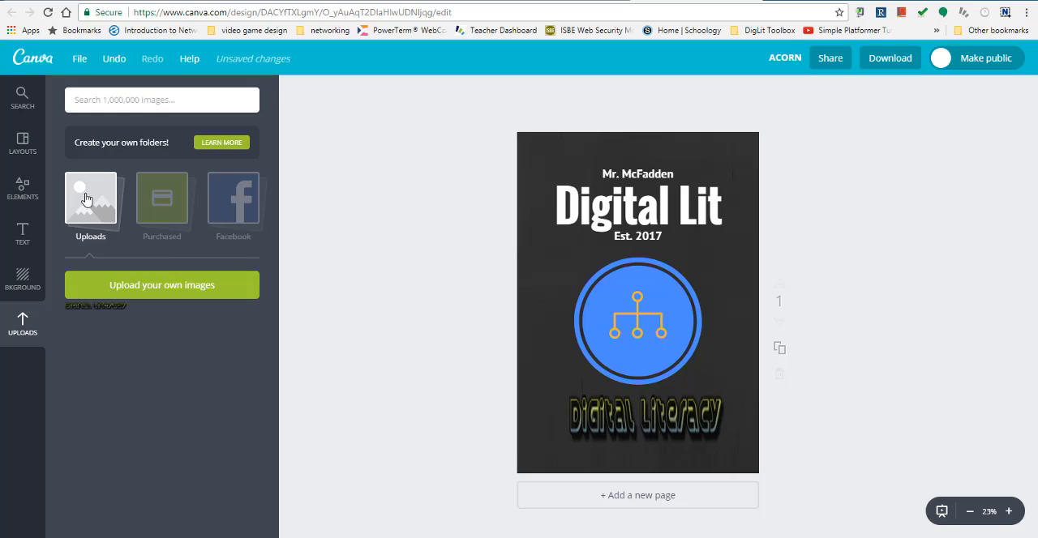
- Add the blue diagonally striped line from the line elements and stretch it across the poster's full width above the teacher name
left_click(34, 198)
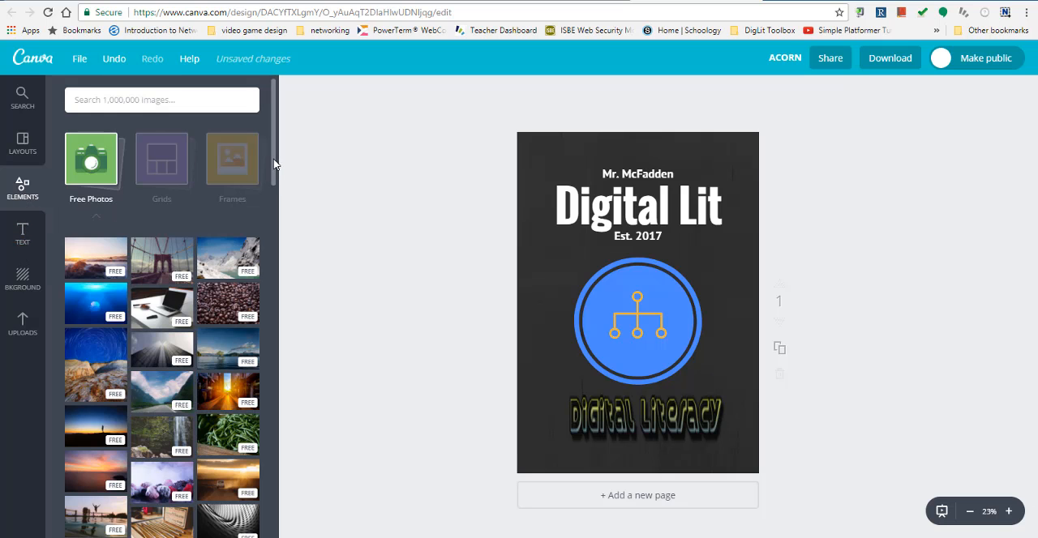
scroll(254, 504, "down", 10)
scroll(254, 504, "down", 10)
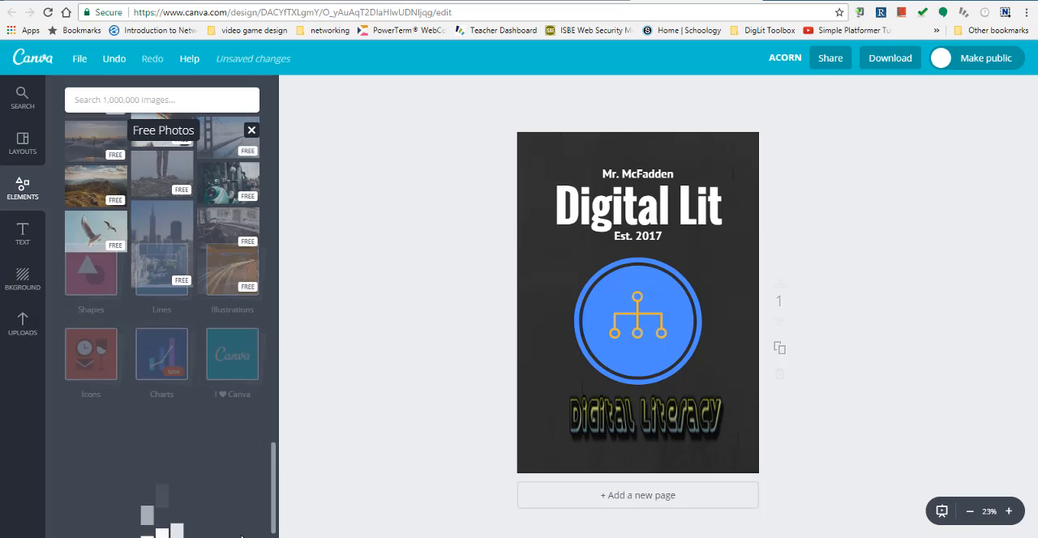
left_click_drag(275, 411, 268, 144)
left_click(252, 131)
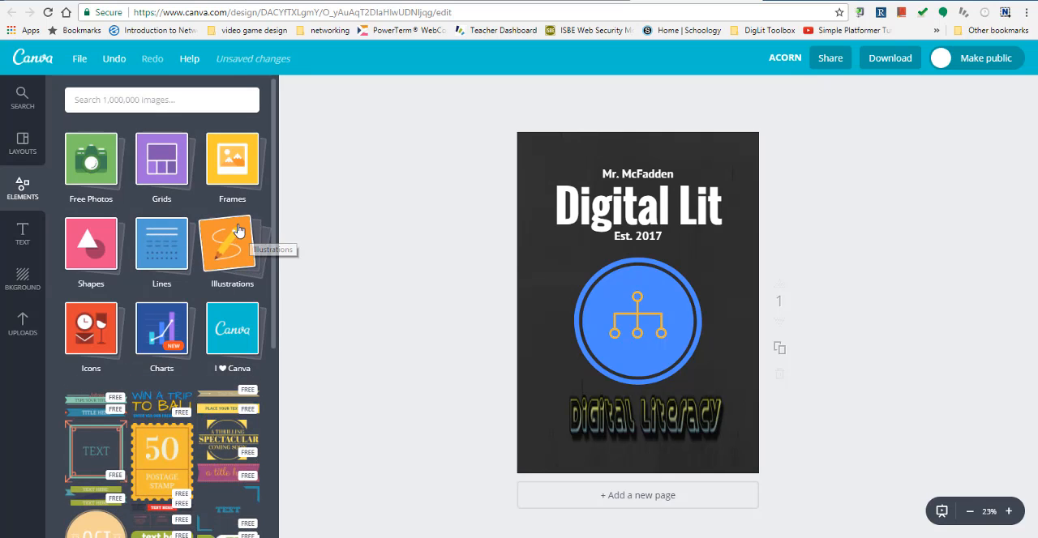
left_click(162, 256)
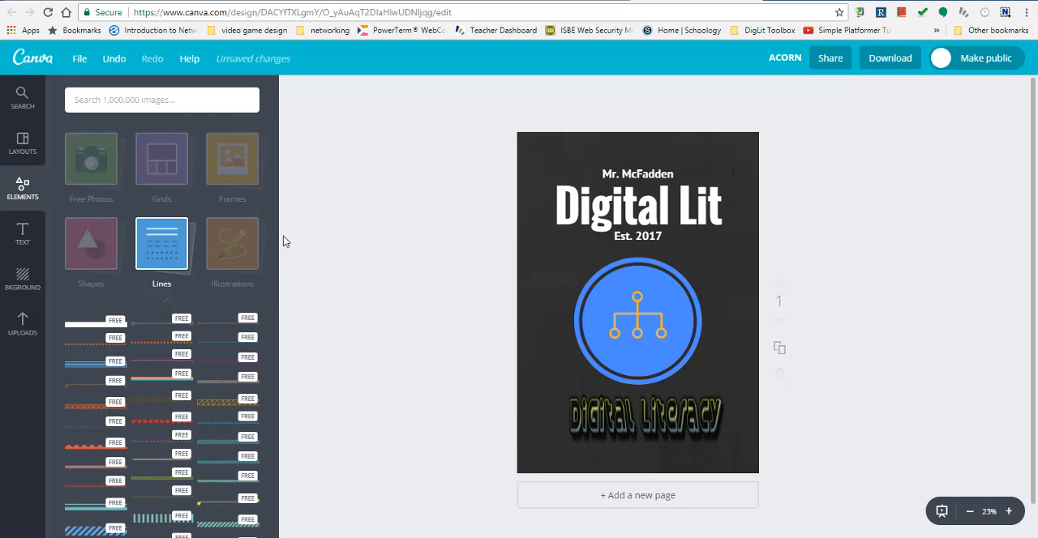
left_click_drag(274, 231, 268, 290)
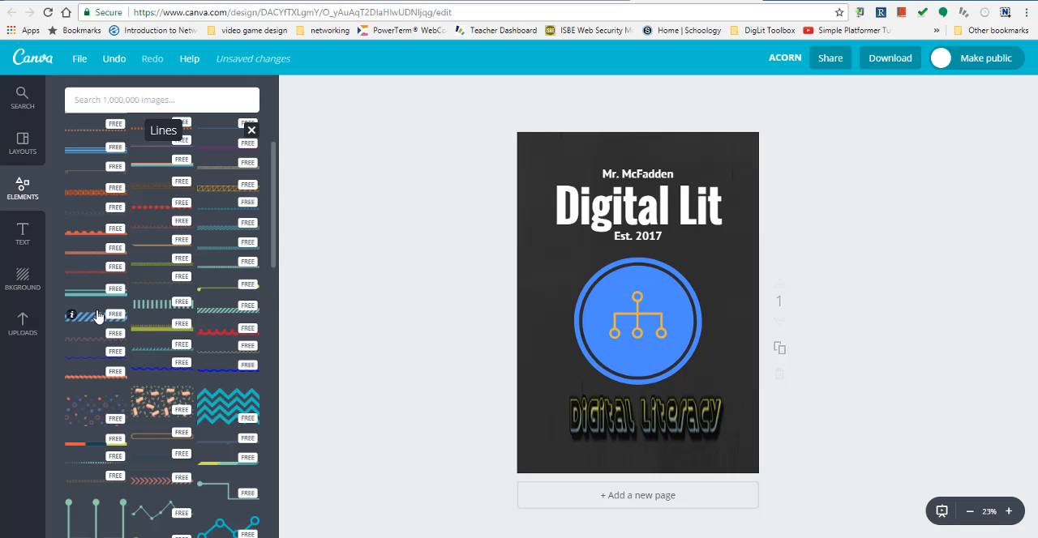
left_click(85, 322)
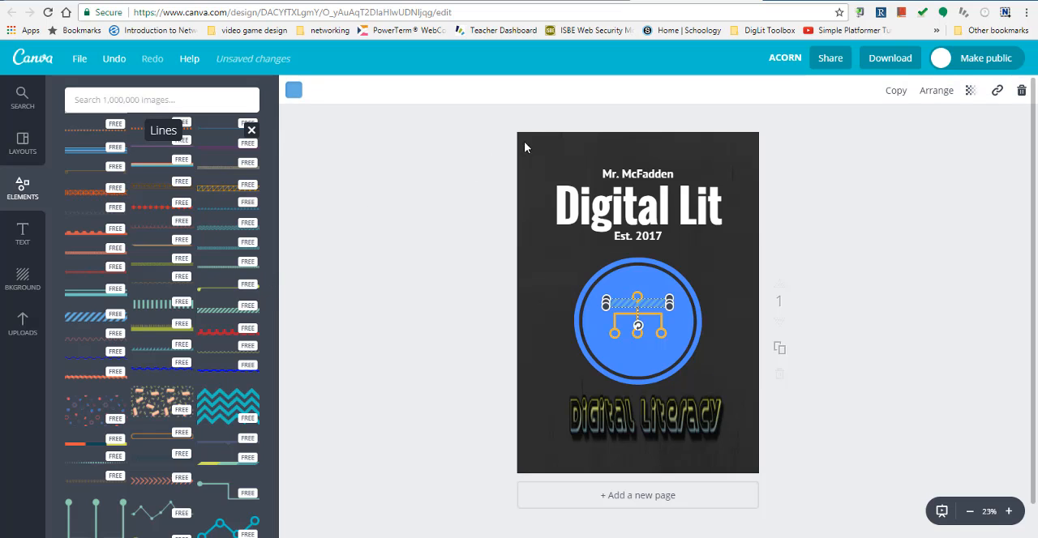
left_click_drag(103, 316, 760, 154)
left_click(432, 195)
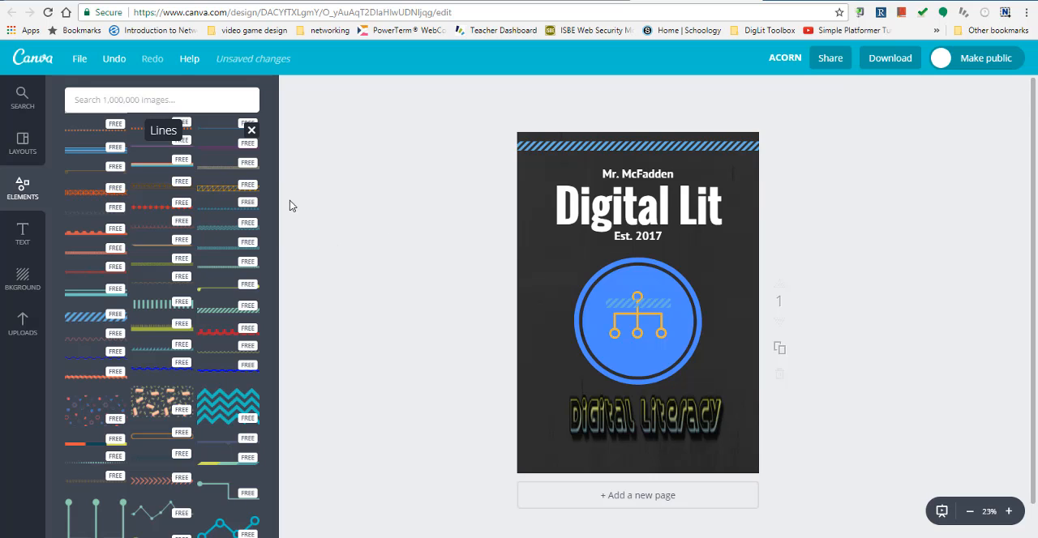
- Browse the frames and the photo grids offered among the design elements
scroll(292, 205, "down", 1)
scroll(202, 238, "up", 5)
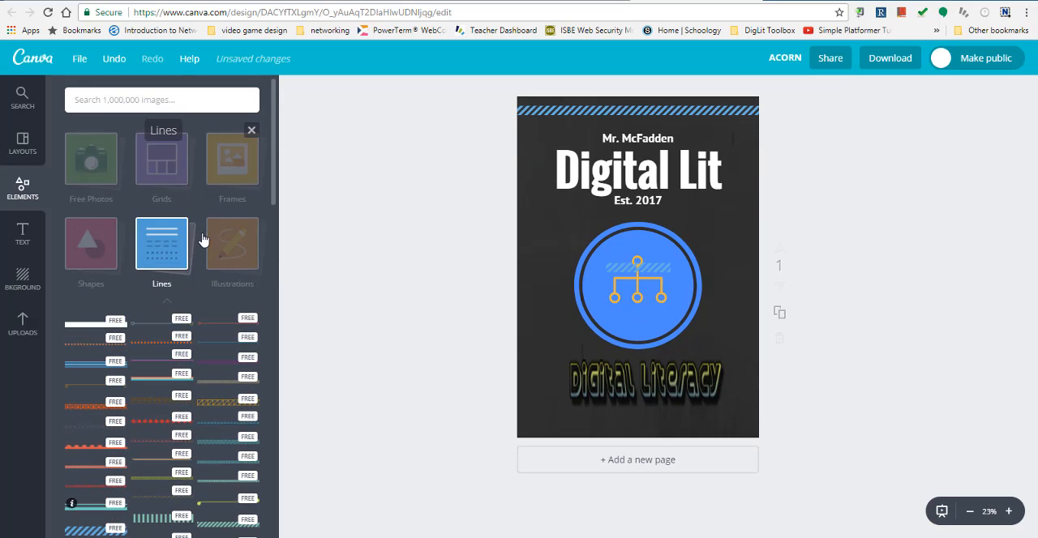
left_click(241, 169)
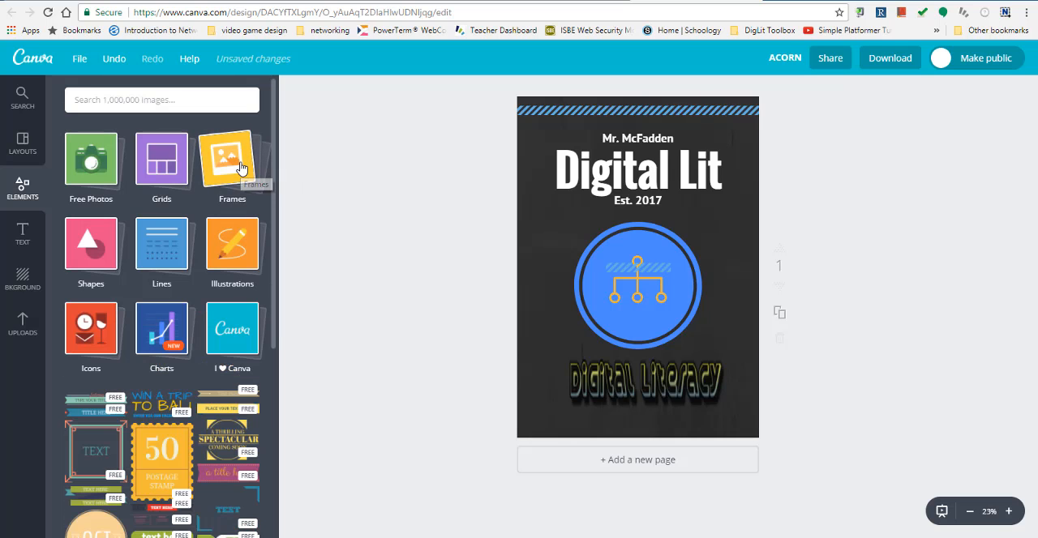
left_click(247, 177)
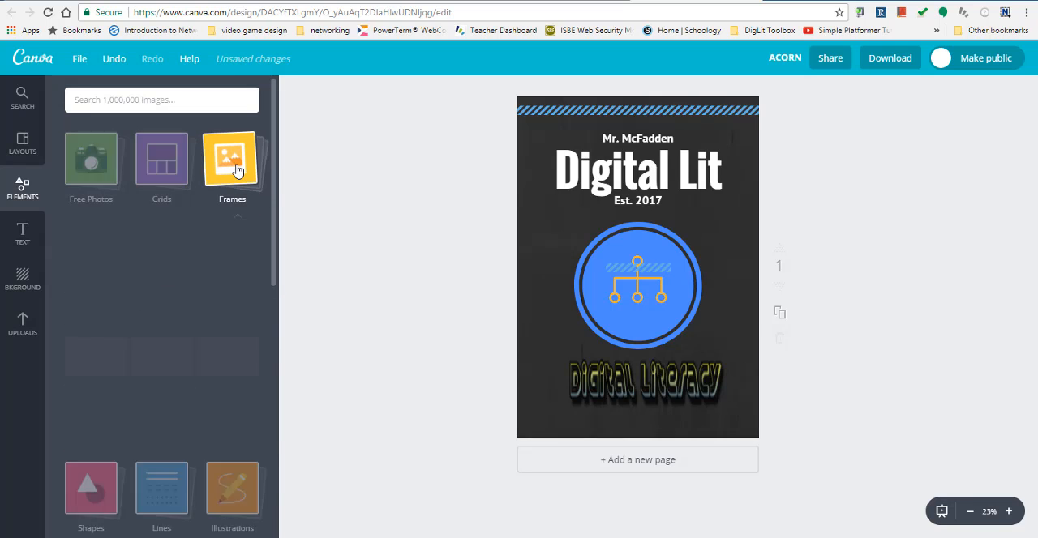
mouse_move(273, 214)
left_mouse_down()
mouse_move(276, 317)
mouse_move(266, 204)
left_mouse_up()
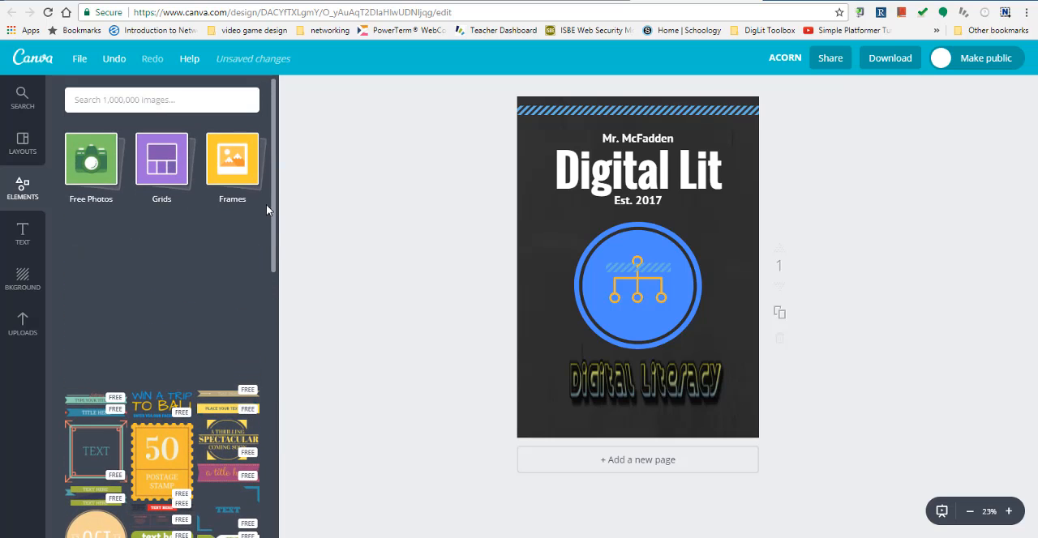
left_click(175, 167)
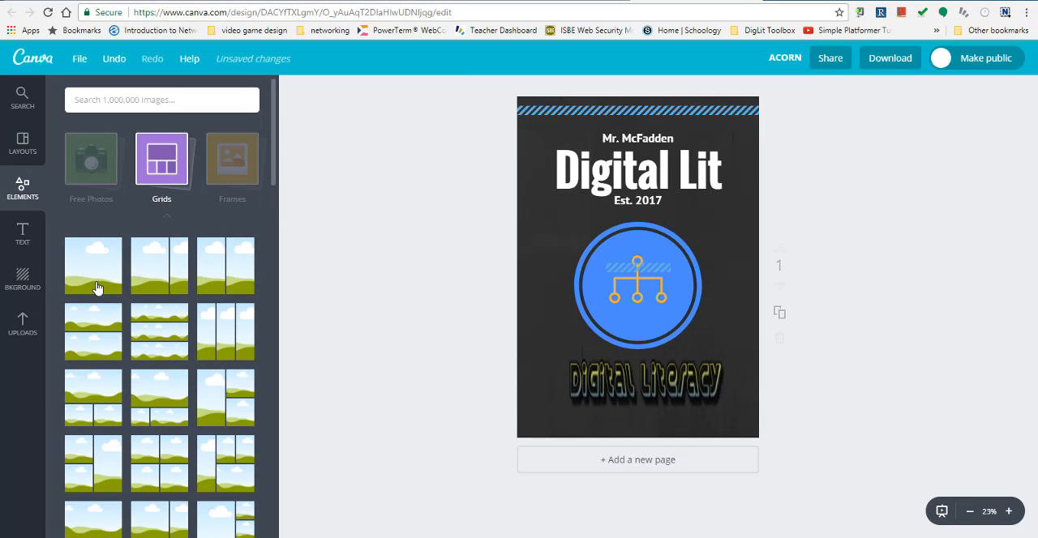
mouse_move(276, 175)
left_mouse_down()
mouse_move(276, 270)
mouse_move(276, 162)
left_mouse_up()
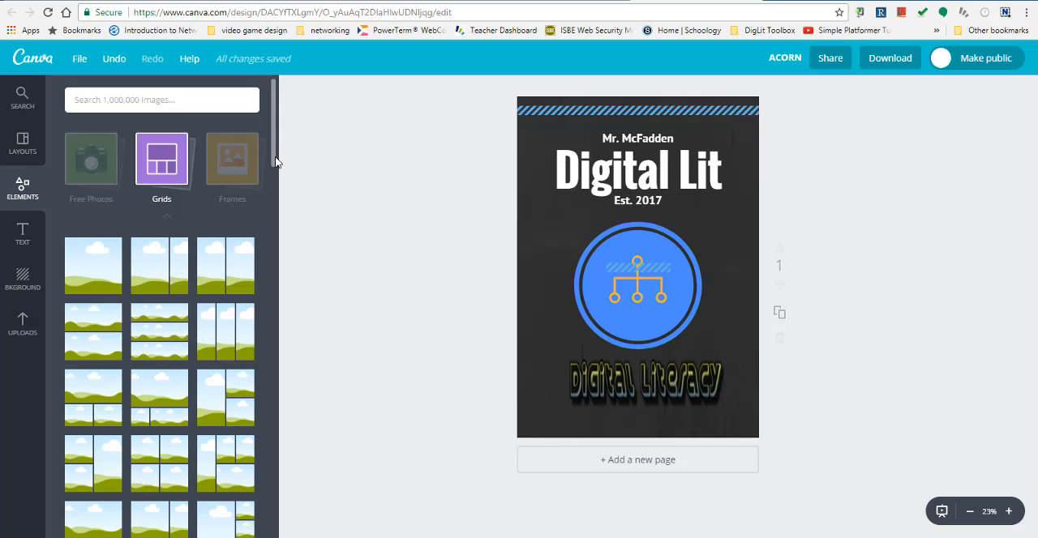
- Delete the stray small striped line lying over the hierarchy icon in the blue circle
left_click(659, 266)
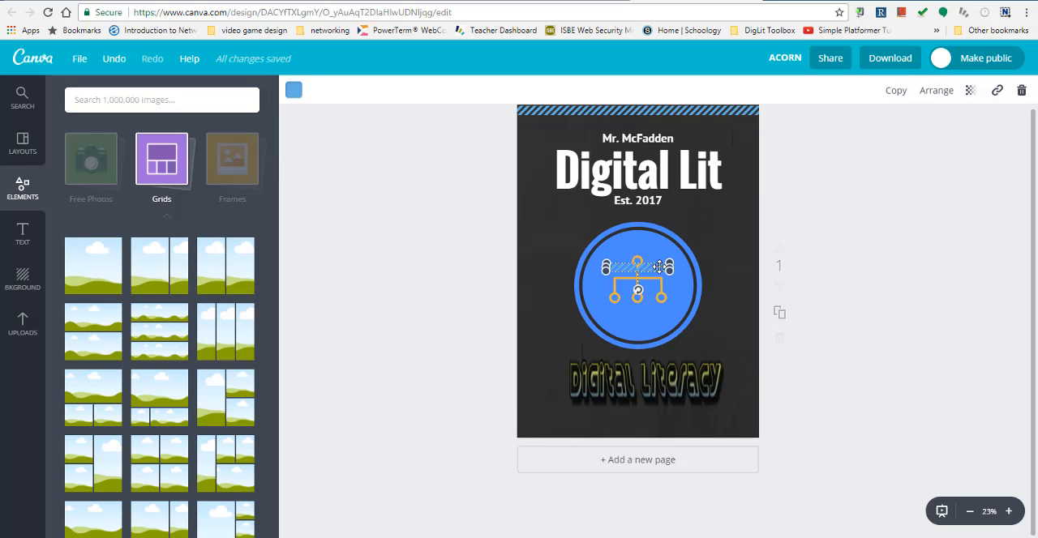
key("Delete")
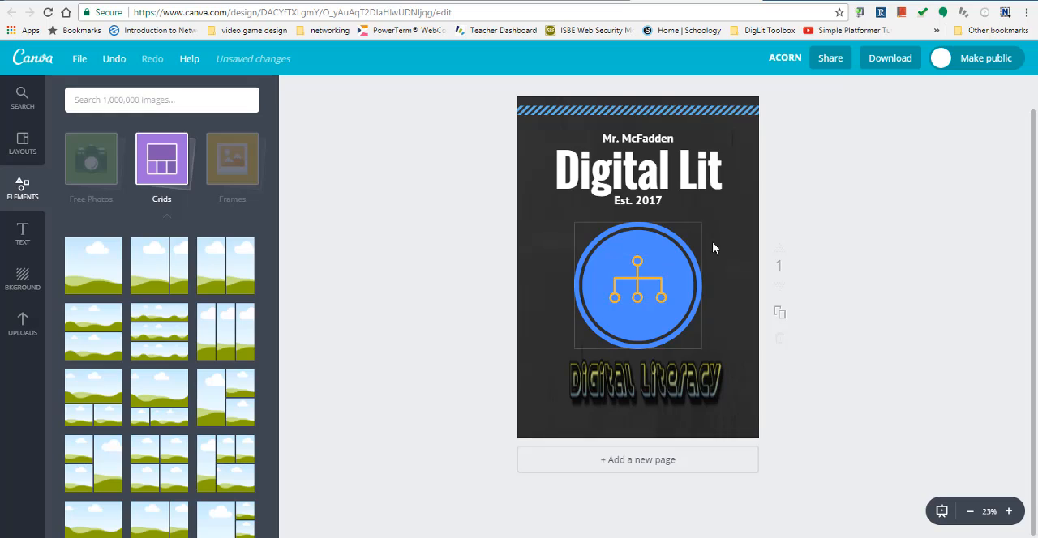